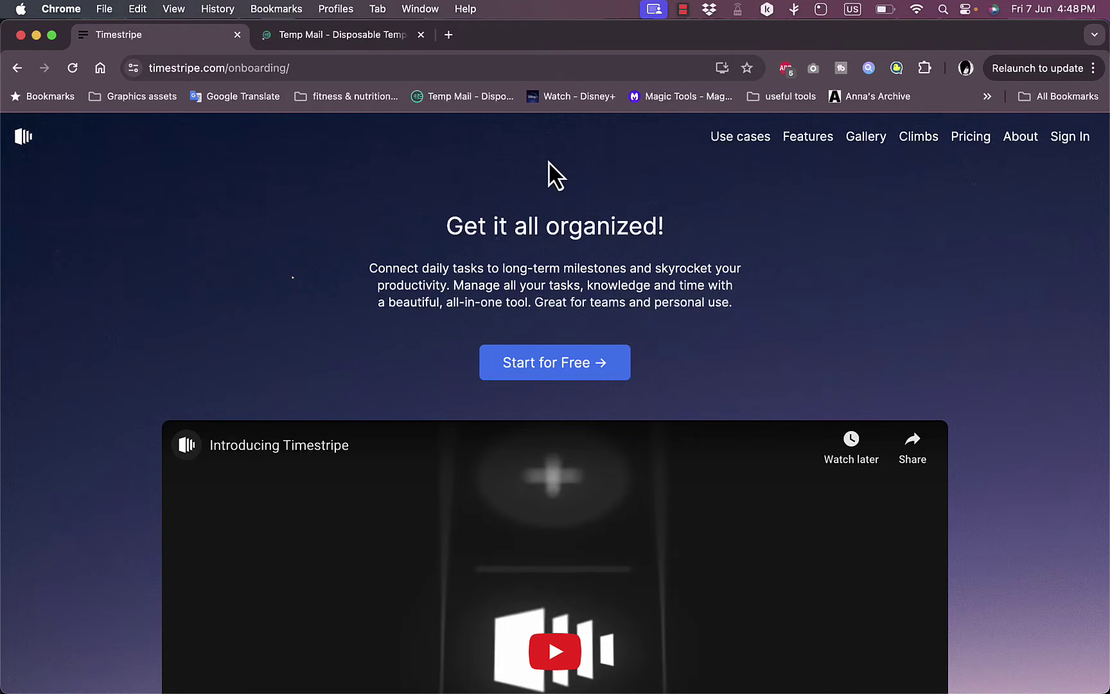
# Browse the Timestripe homepage and open the Pricing page.
pyautogui.scroll(-5, 730, 280)
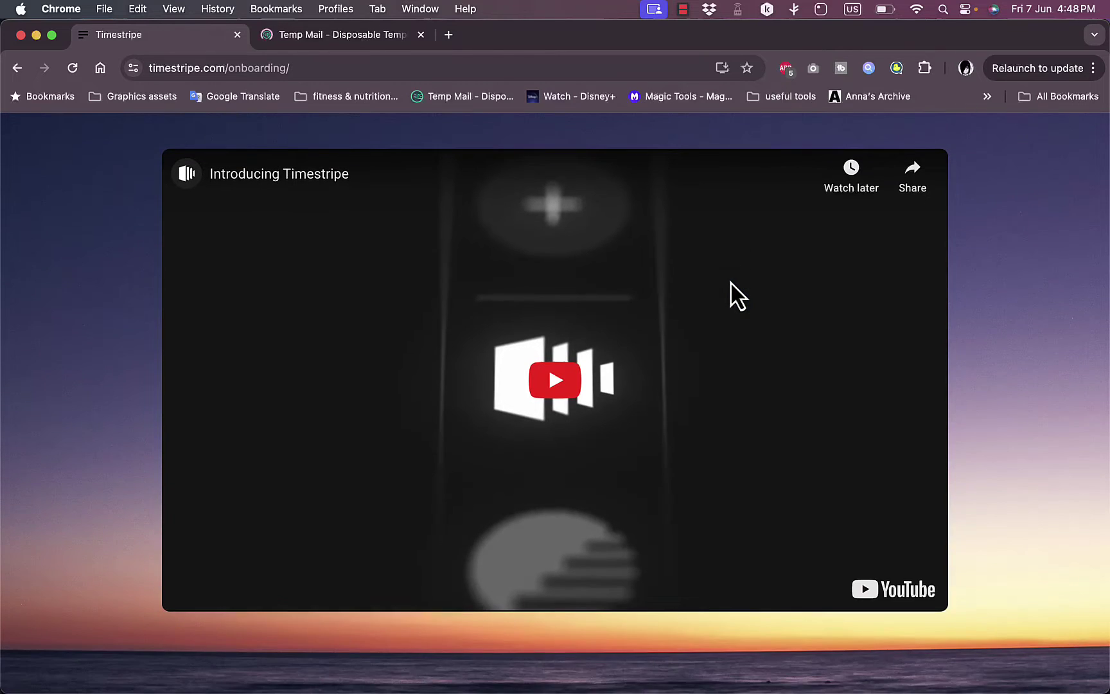
pyautogui.scroll(5, 731, 282)
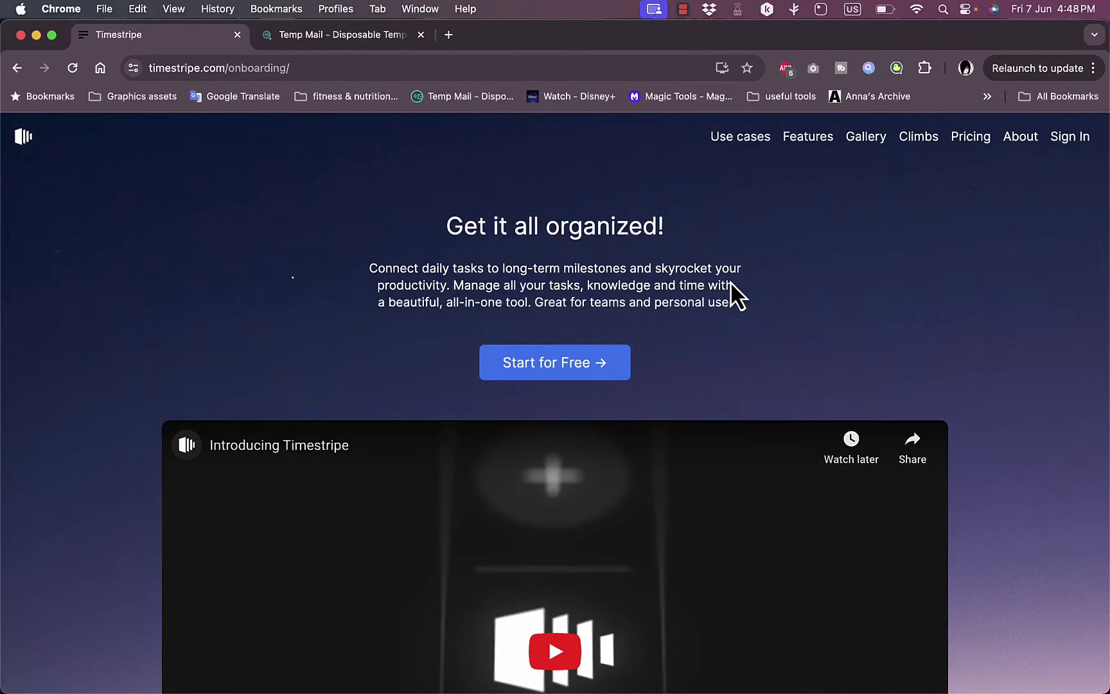
pyautogui.scroll(-5, 731, 281)
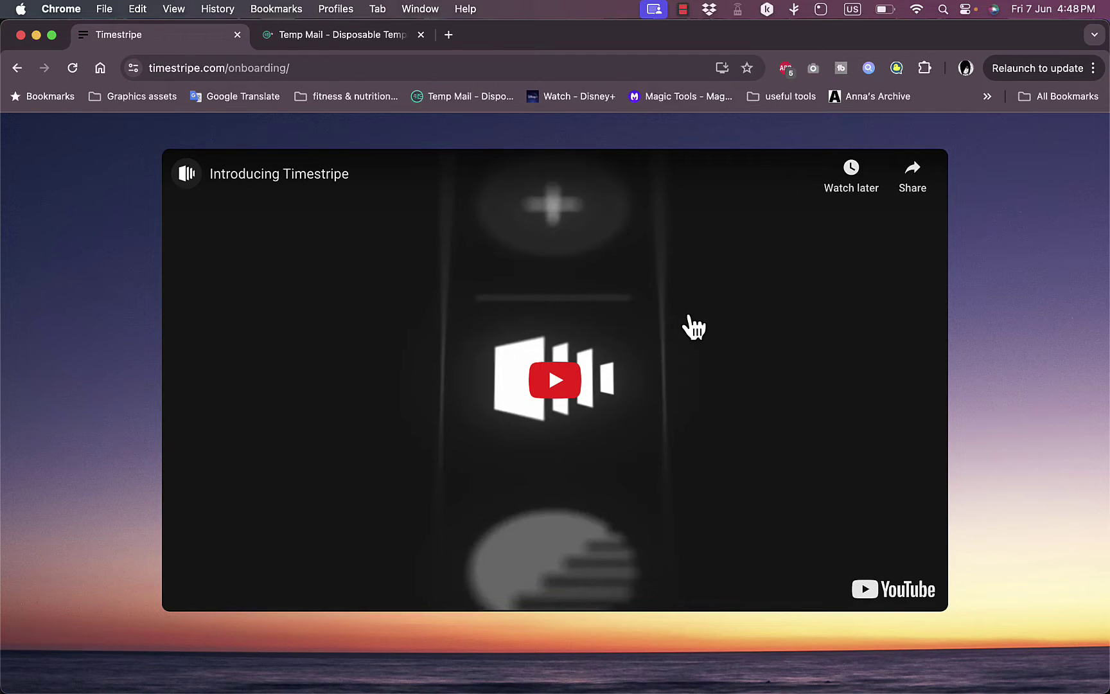
pyautogui.scroll(5, 694, 327)
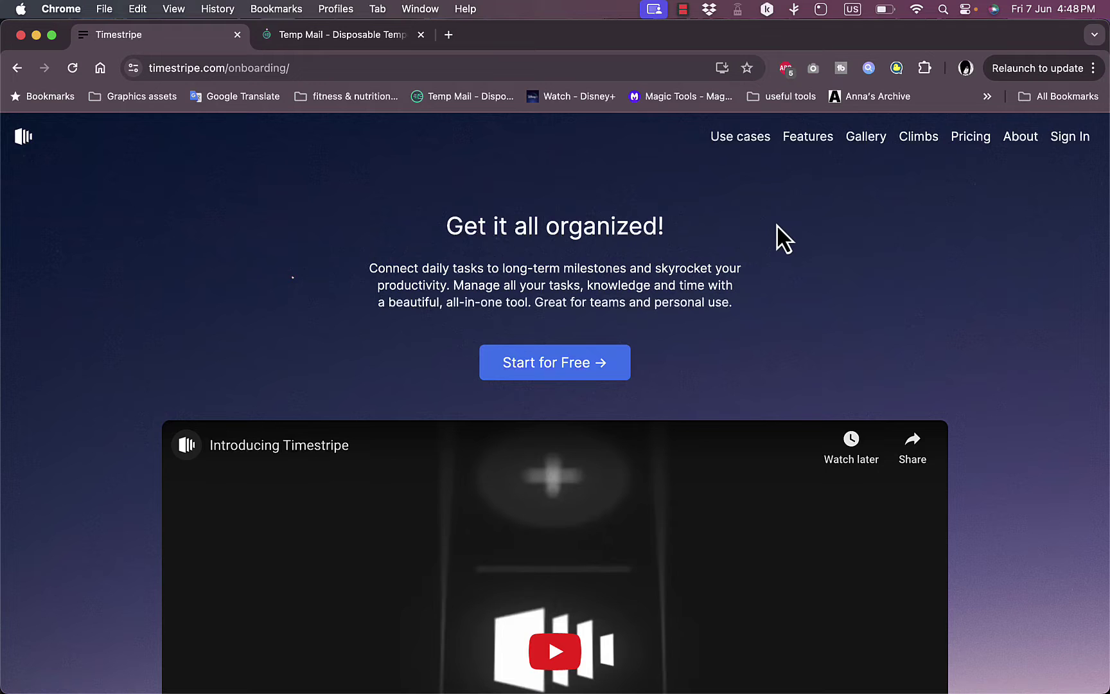
pyautogui.click(970, 140)
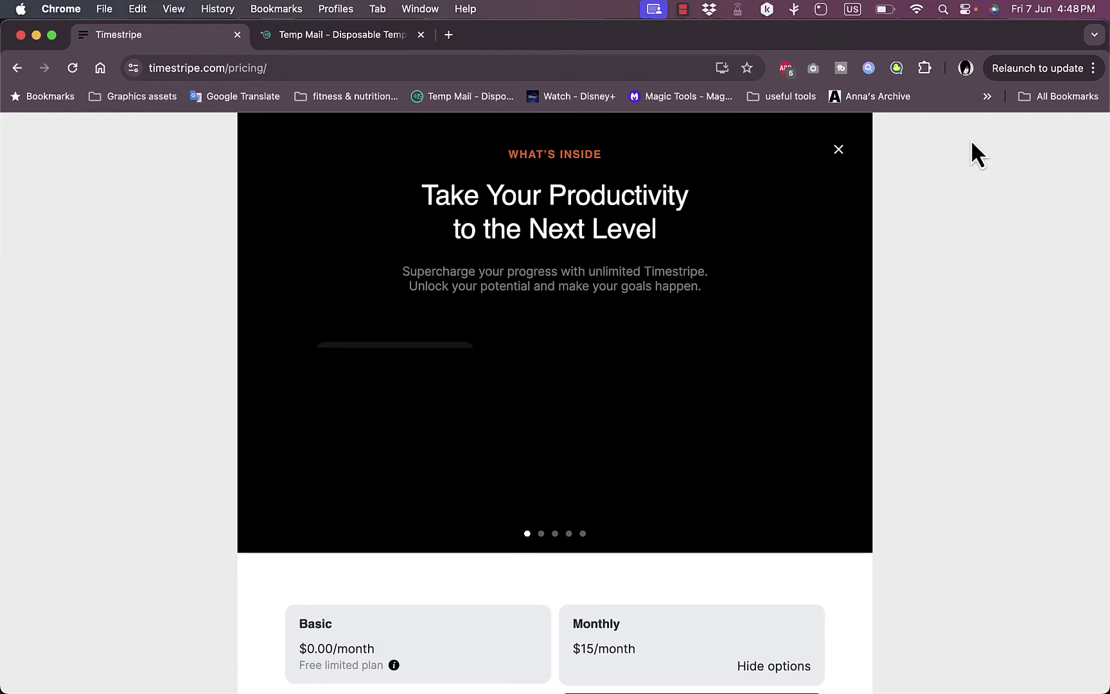
# Review the plan cards and pick the free Basic $0.00/month plan.
pyautogui.scroll(-5, 842, 316)
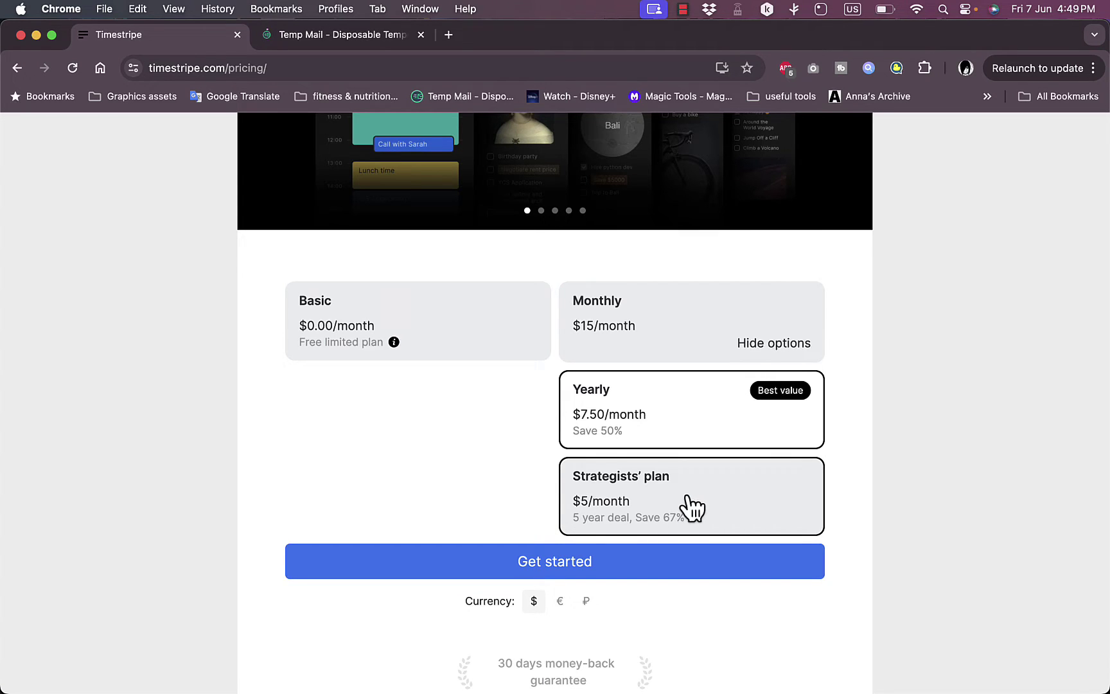
pyautogui.scroll(-5, 478, 474)
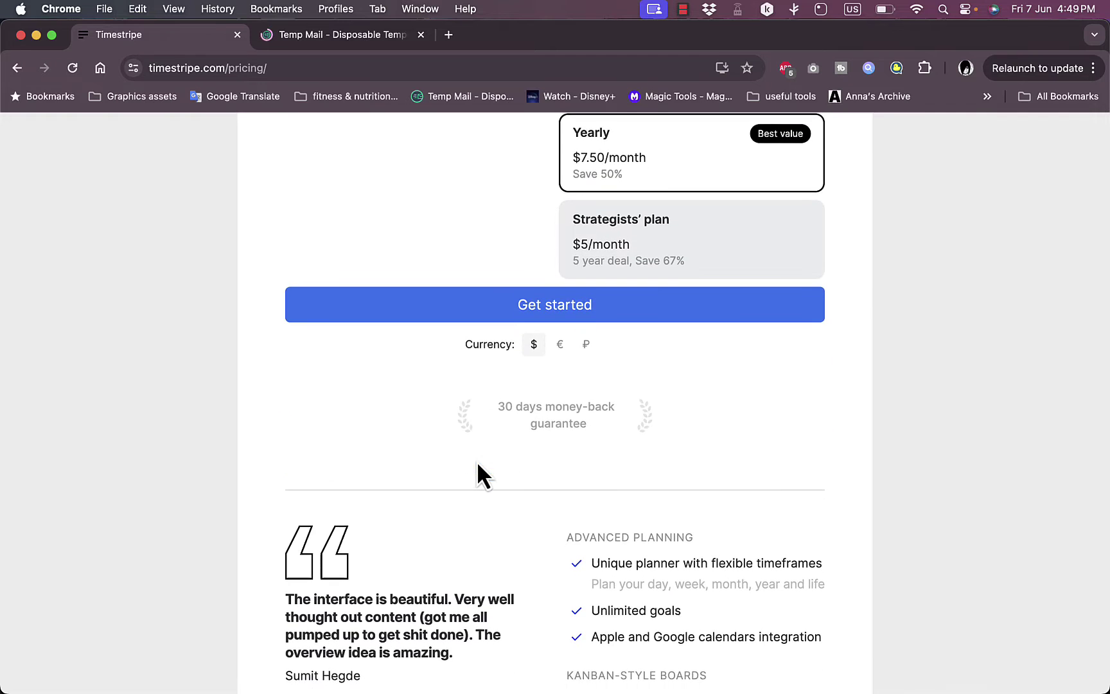
pyautogui.scroll(-1, 485, 273)
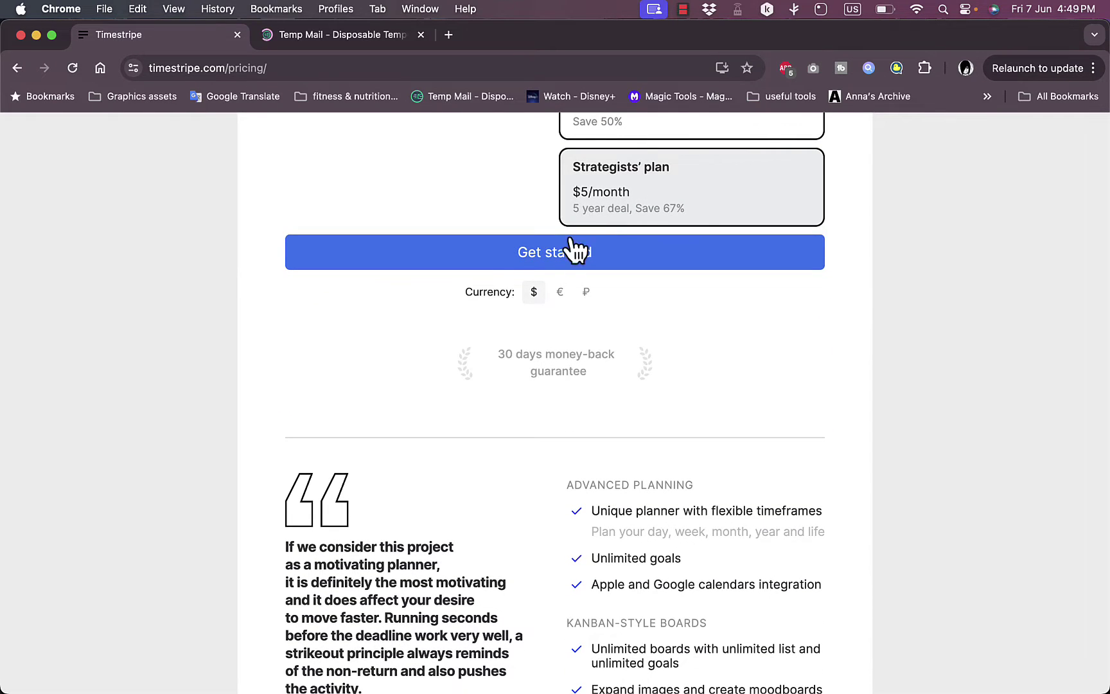
pyautogui.scroll(2, 546, 267)
pyautogui.scroll(1, 539, 270)
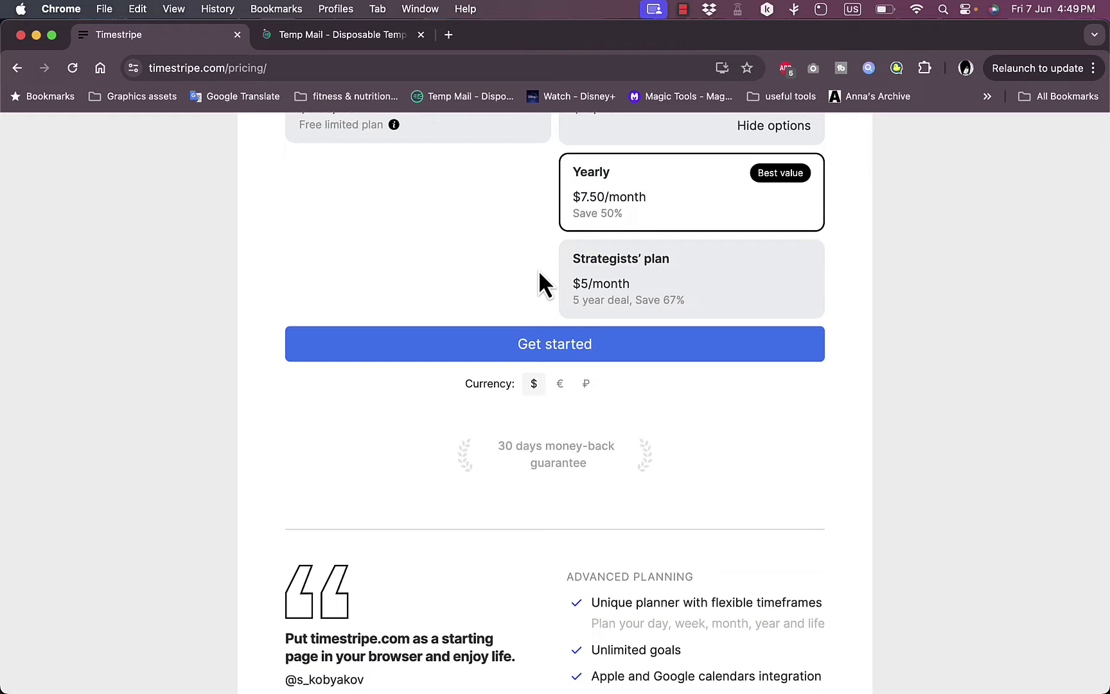
pyautogui.scroll(6, 539, 276)
pyautogui.click(401, 522)
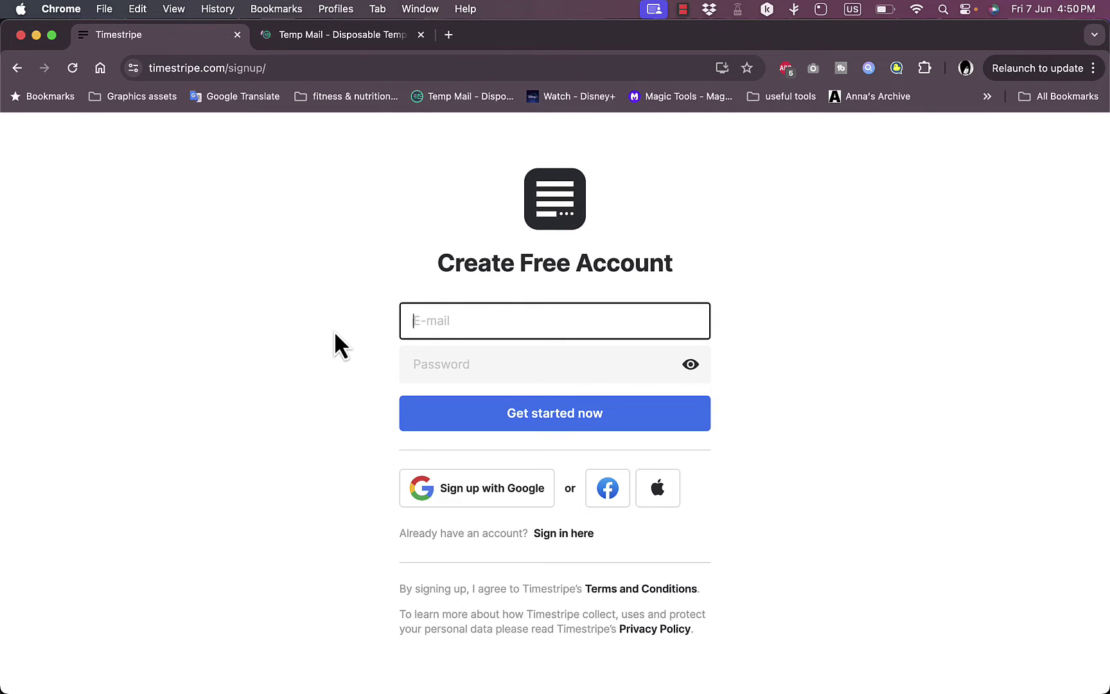
# Copy a disposable address from the Temp Mail tab and return to the Timestripe sign-up tab.
pyautogui.click(364, 49)
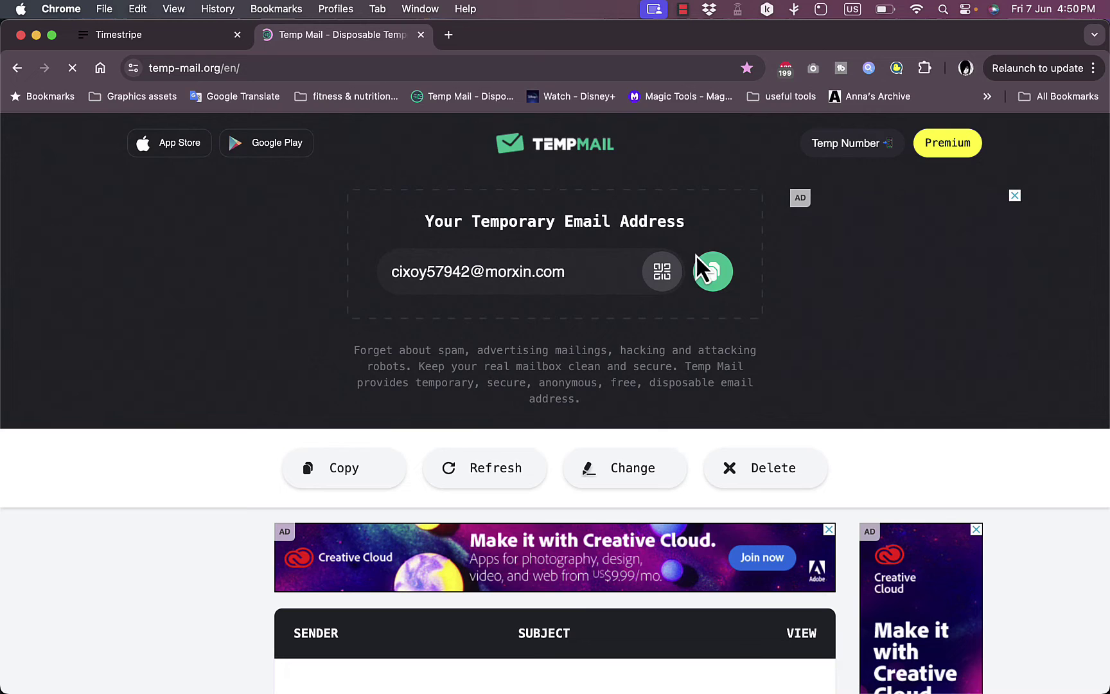
pyautogui.click(707, 269)
pyautogui.click(170, 36)
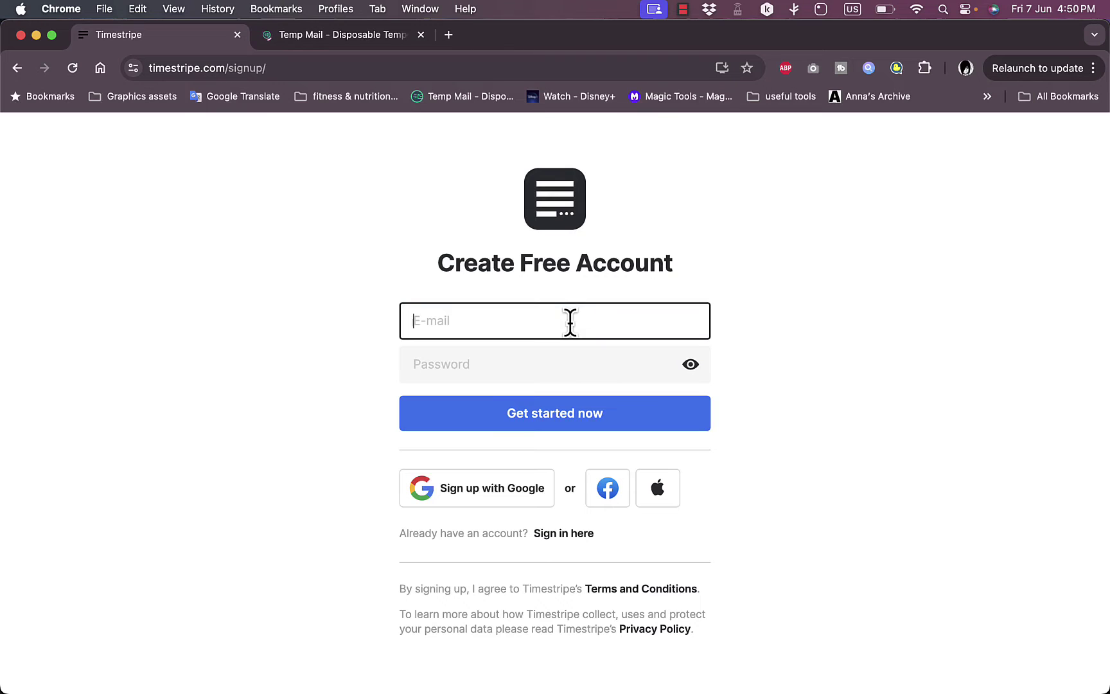
# Paste the temporary address into the E-mail field and enter a strong account password.
pyautogui.press('super+v')
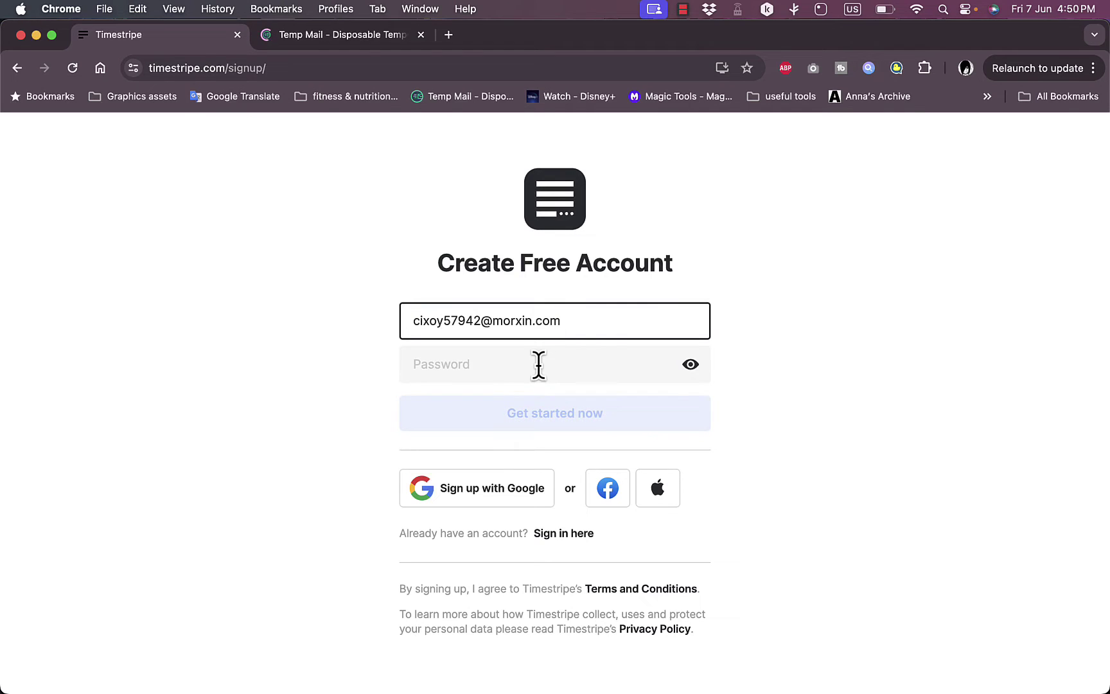
pyautogui.click(539, 365)
pyautogui.write('••')
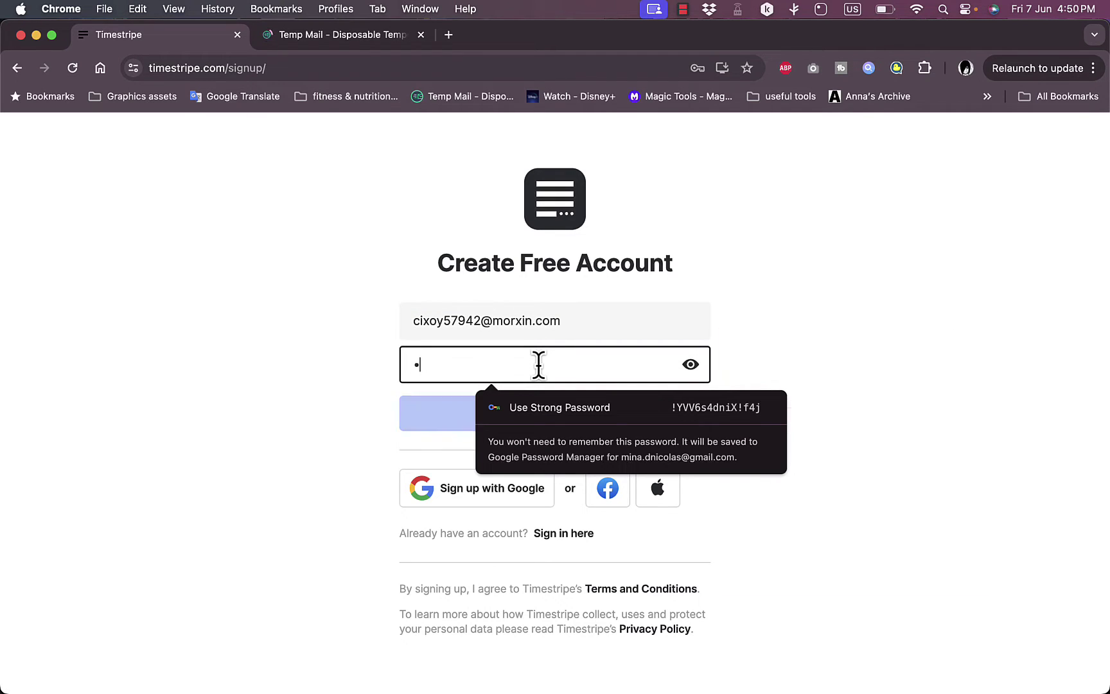
pyautogui.write('••••••••••••')
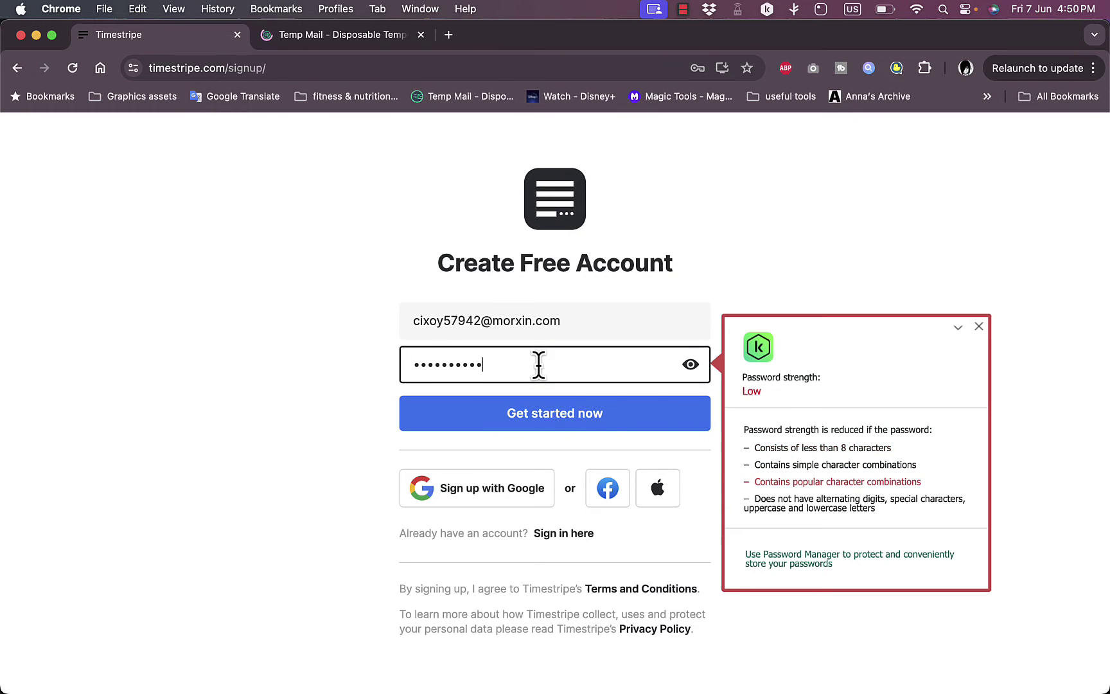
# Submit the sign-up with Get started now and look through the 19 Start here! subgoals.
pyautogui.click(503, 422)
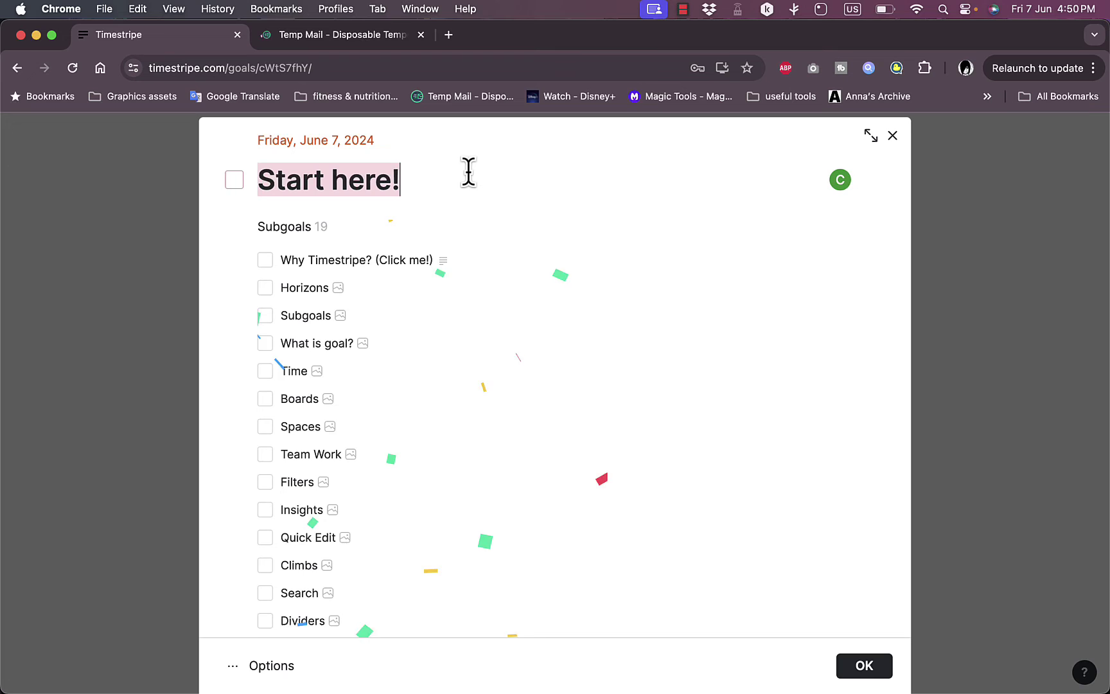
pyautogui.scroll(-5, 598, 317)
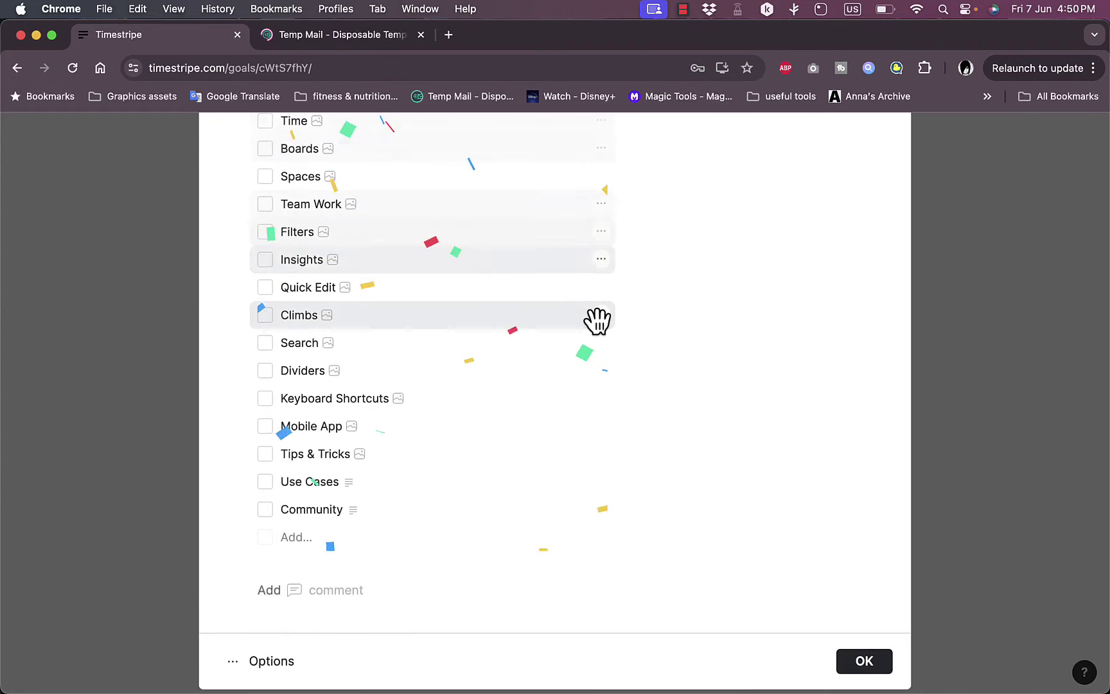
pyautogui.scroll(5, 597, 317)
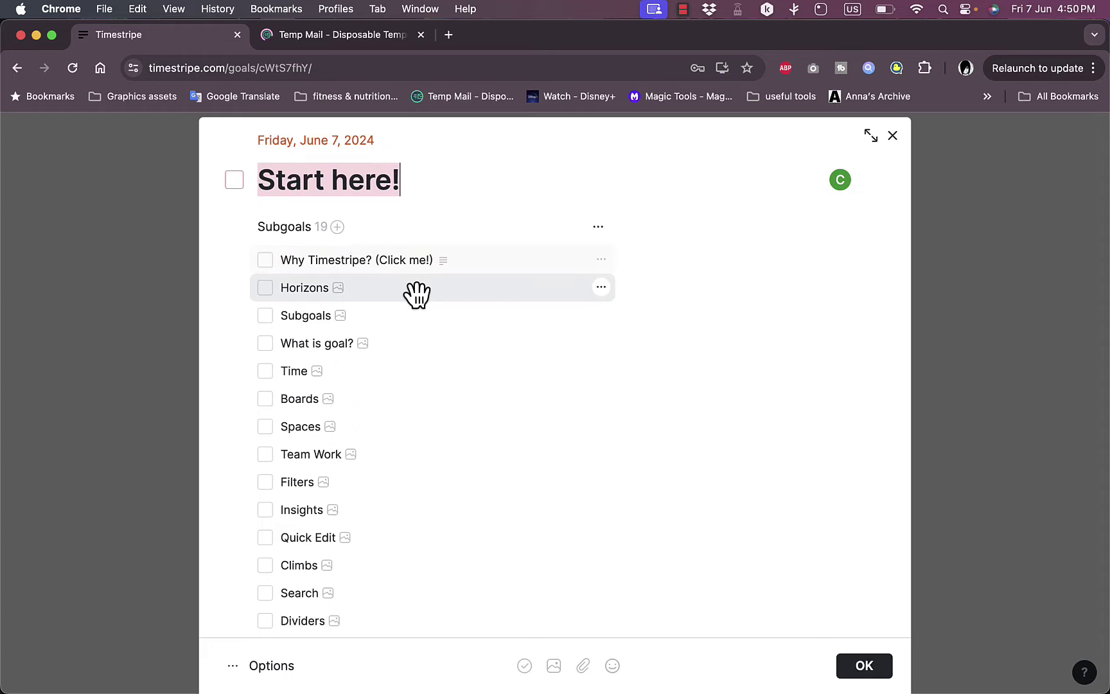
pyautogui.scroll(-8, 417, 294)
pyautogui.scroll(8, 417, 294)
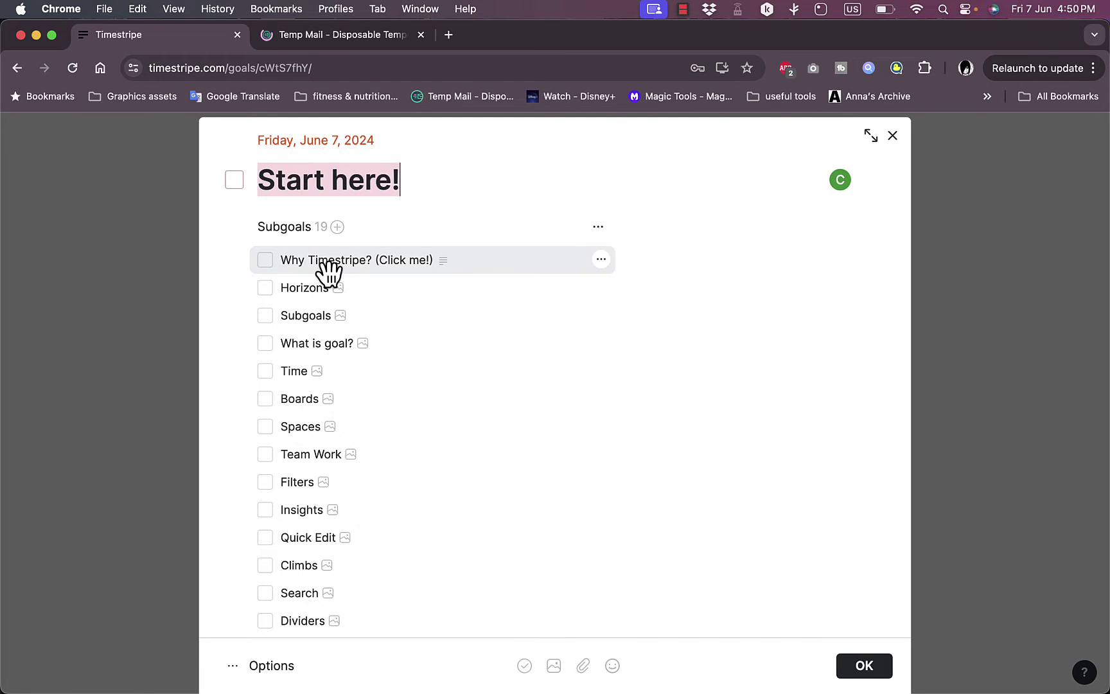
pyautogui.click(363, 265)
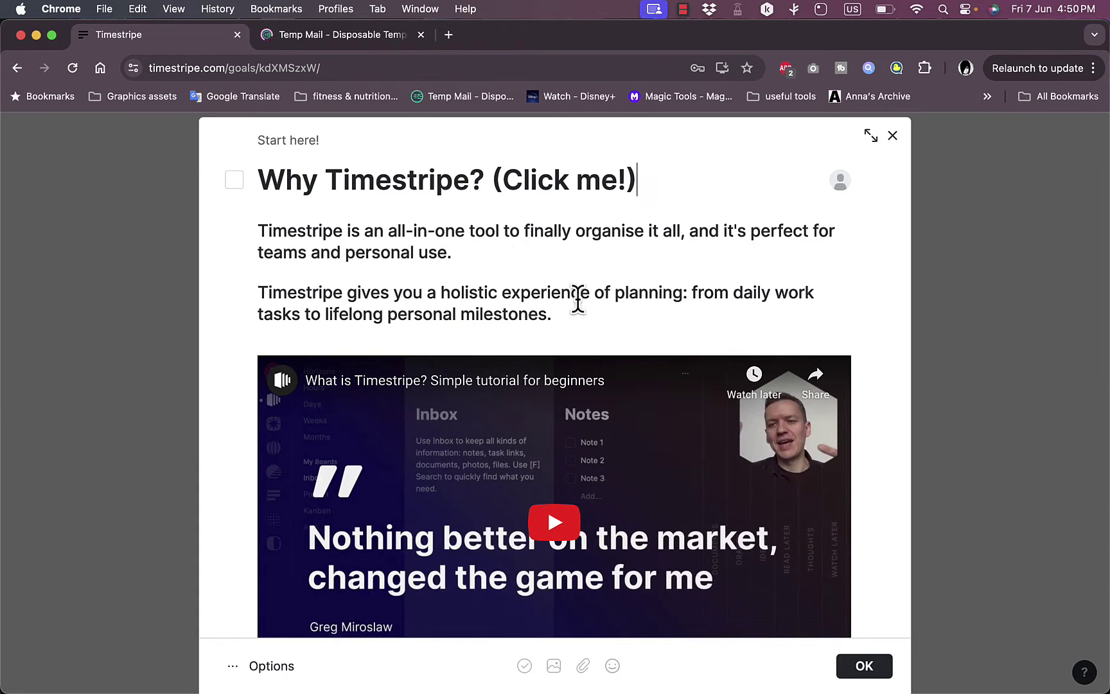
pyautogui.moveTo(566, 316); pyautogui.dragTo(260, 231)
pyautogui.click(500, 258)
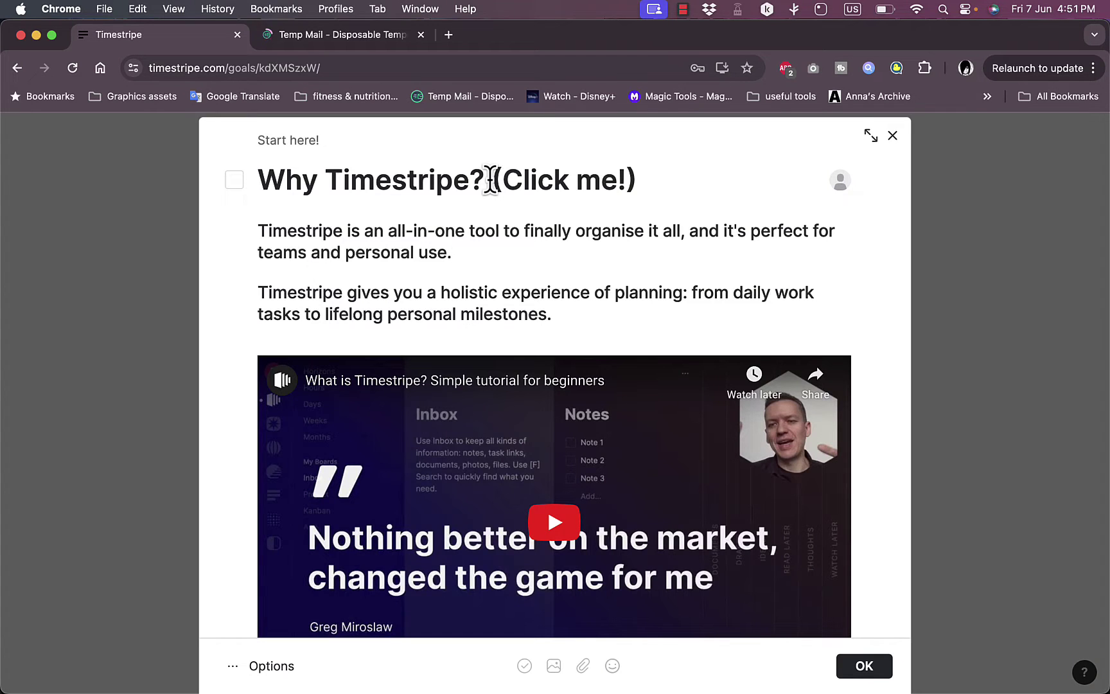
pyautogui.click(289, 142)
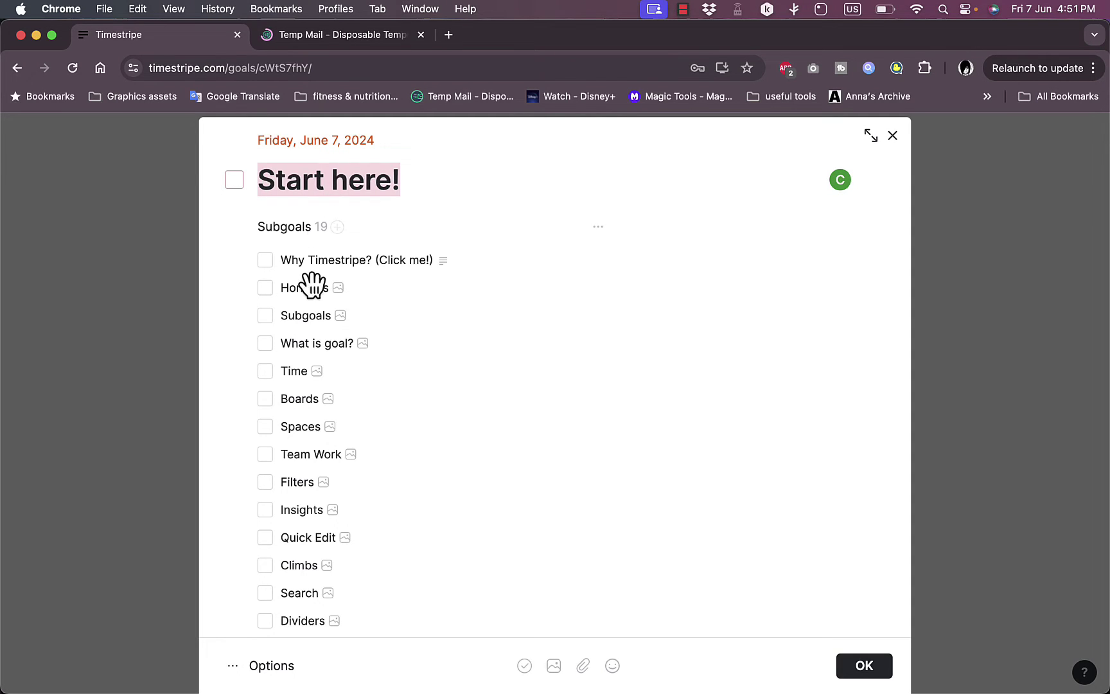
# Open the Boards subgoal and read its explanation of boards and templates.
pyautogui.click(305, 399)
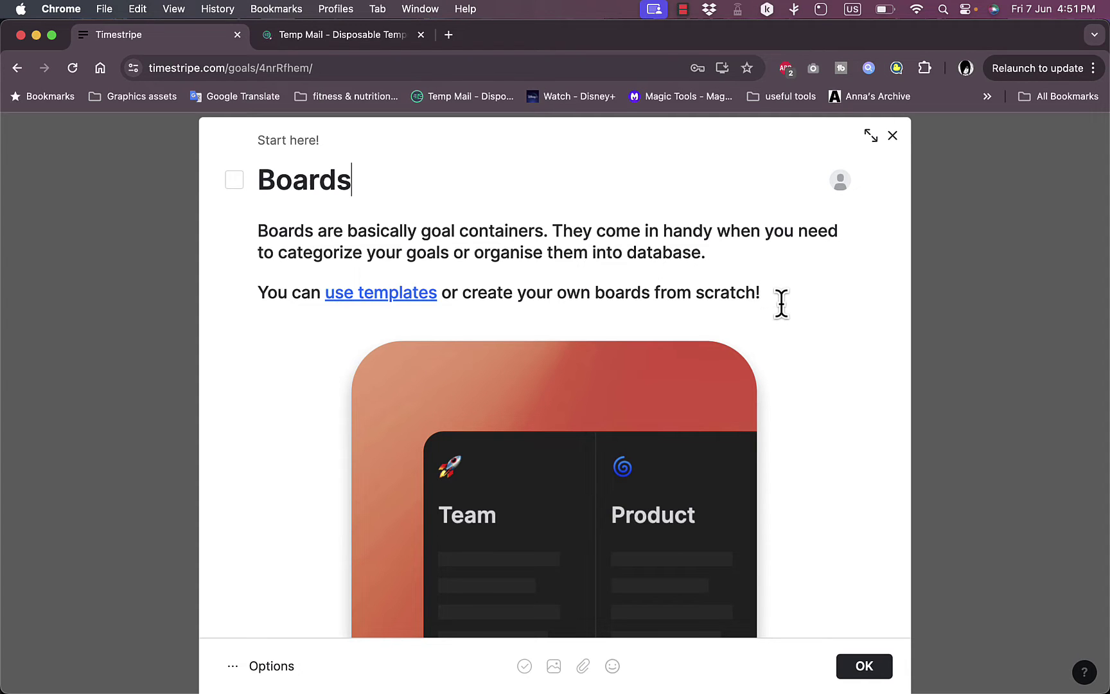
pyautogui.scroll(-5, 781, 303)
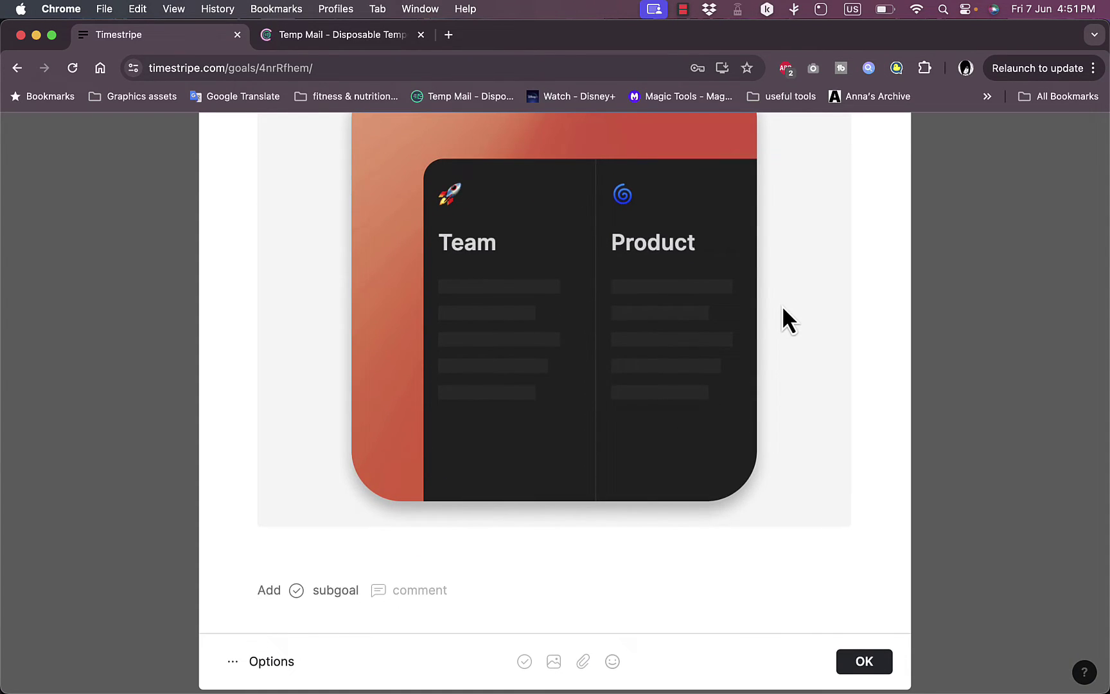
pyautogui.scroll(5, 782, 309)
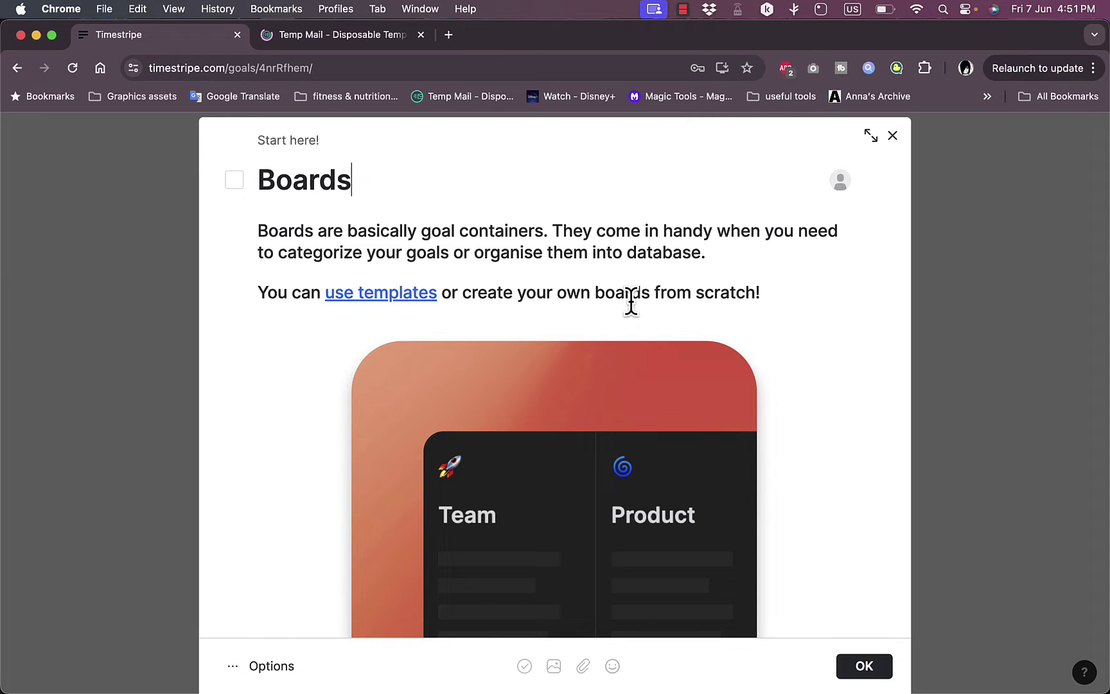
pyautogui.scroll(-5, 631, 305)
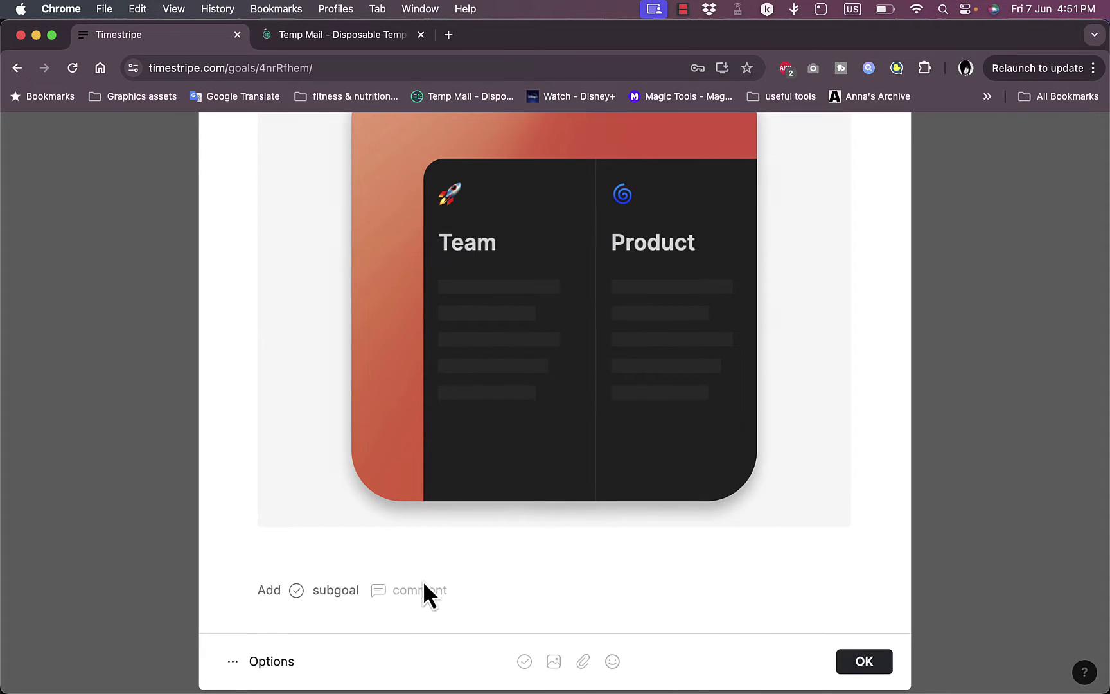
pyautogui.scroll(4, 525, 498)
pyautogui.scroll(1, 525, 507)
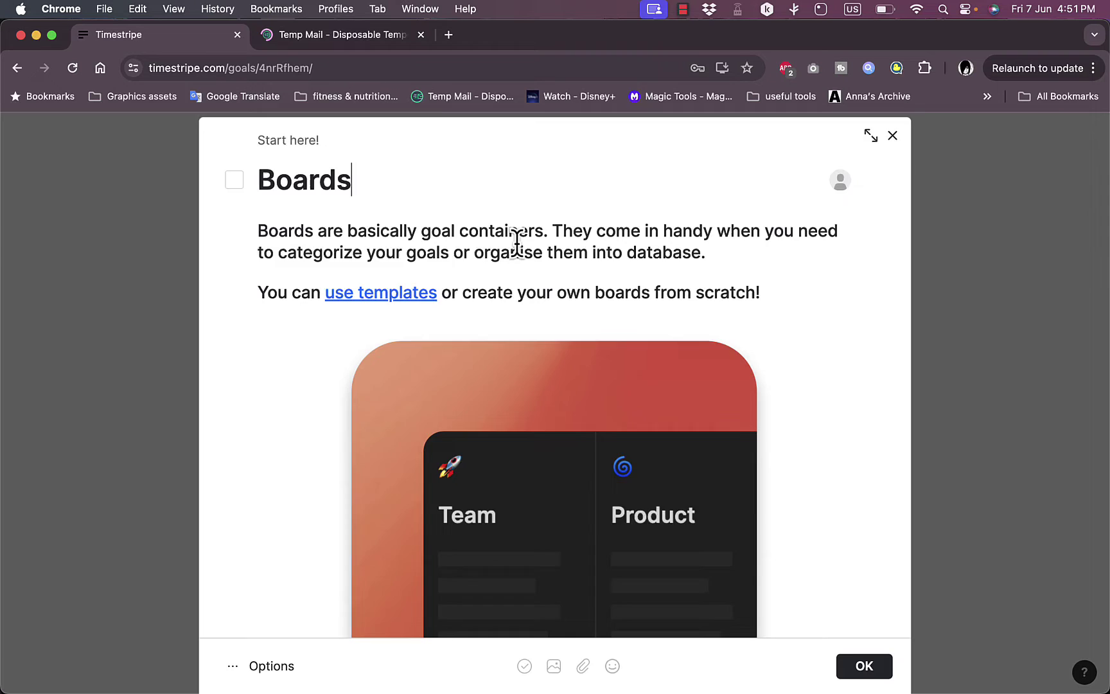
pyautogui.scroll(-4, 514, 257)
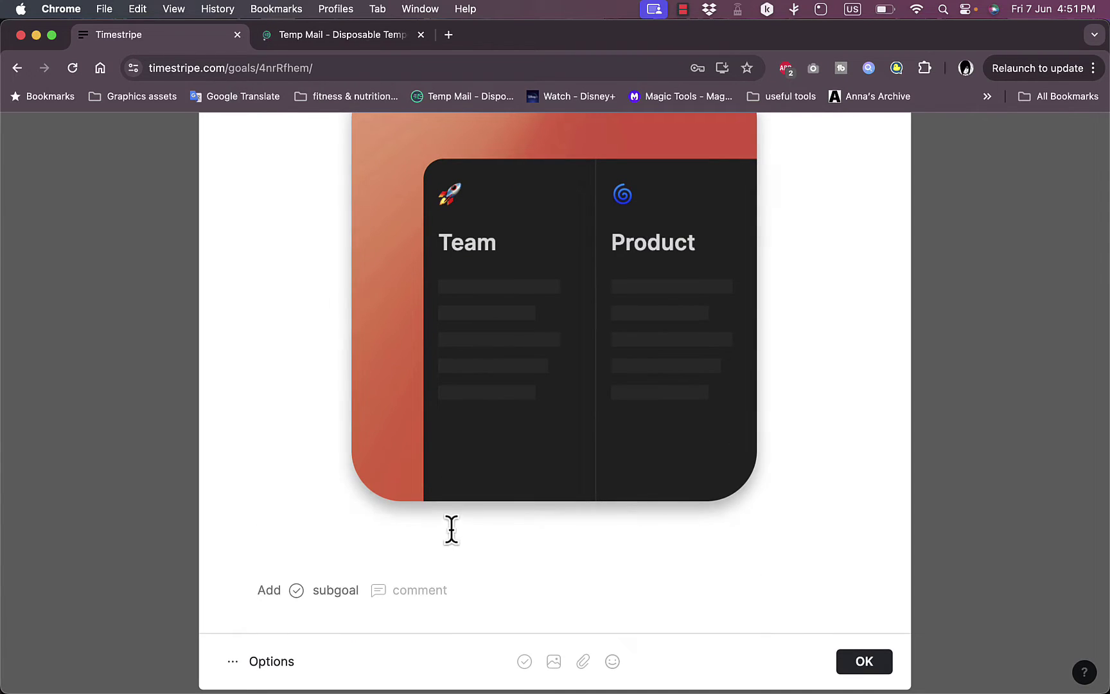
pyautogui.scroll(4, 895, 267)
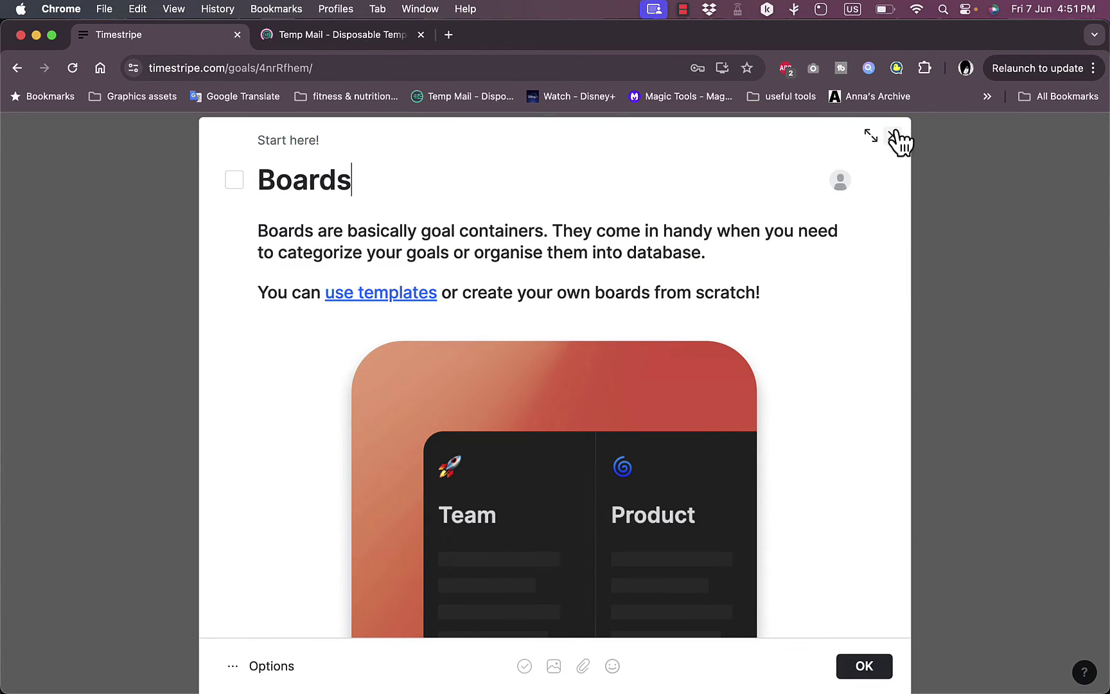
# Open the parent Start here! goal from the breadcrumb and scroll through its panel.
pyautogui.click(278, 145)
pyautogui.scroll(-10, 490, 520)
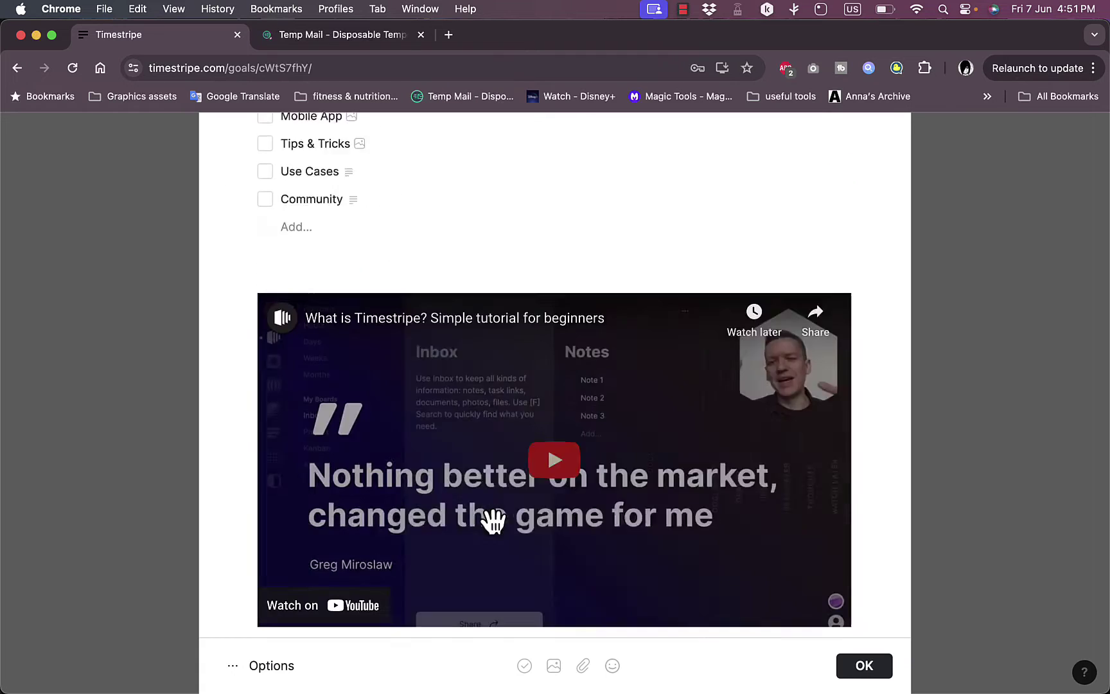
pyautogui.scroll(1, 494, 521)
pyautogui.scroll(-2, 536, 443)
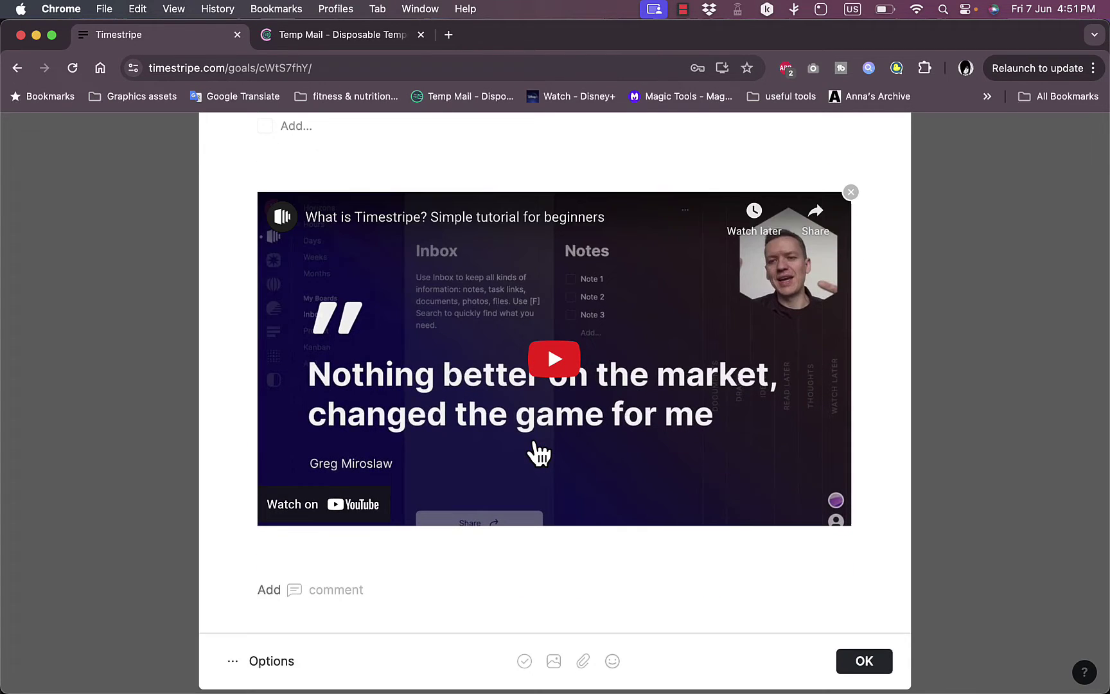
pyautogui.scroll(12, 657, 436)
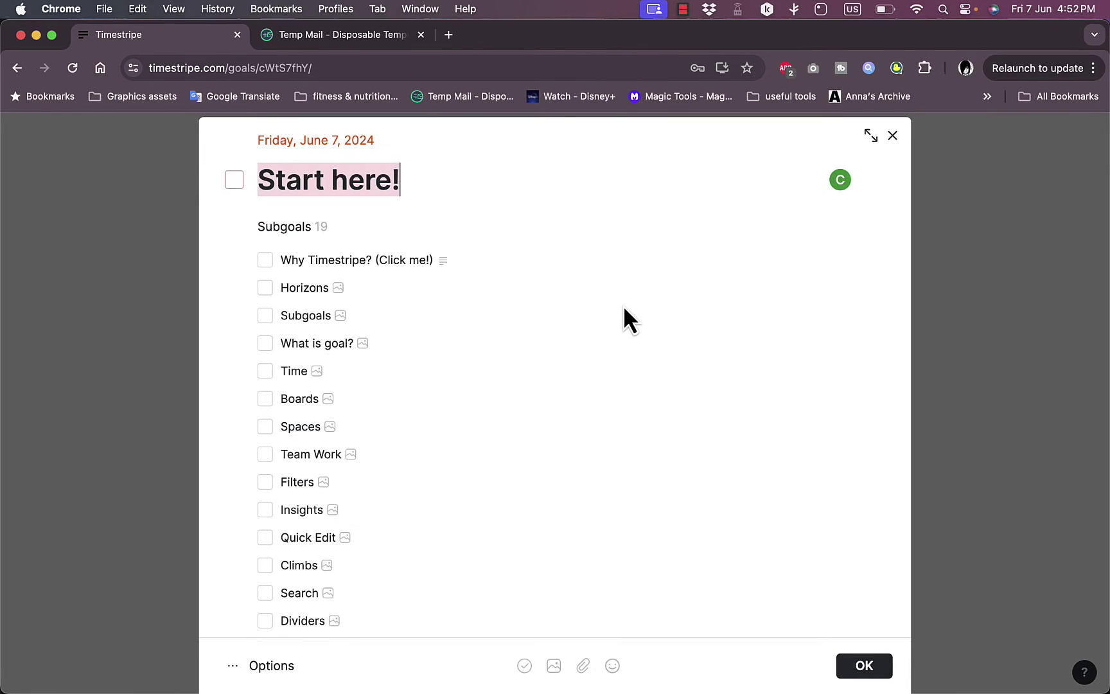
pyautogui.scroll(-8, 623, 308)
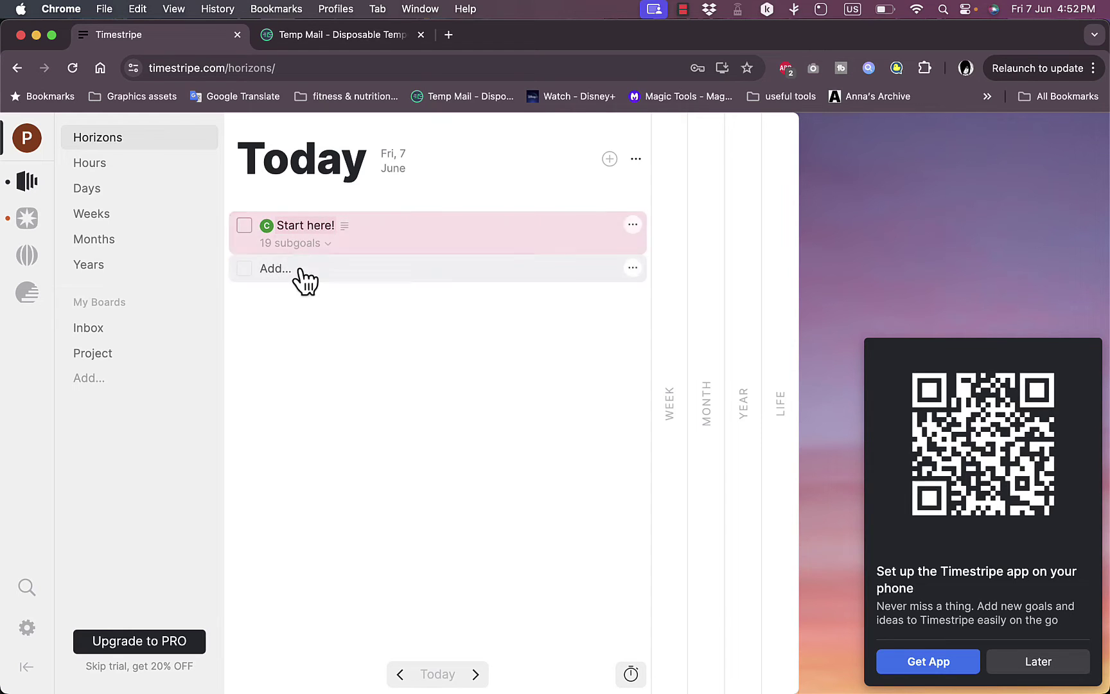
# Add a 'test task' entry below Start here! in the Today list.
pyautogui.tripleClick(303, 228)
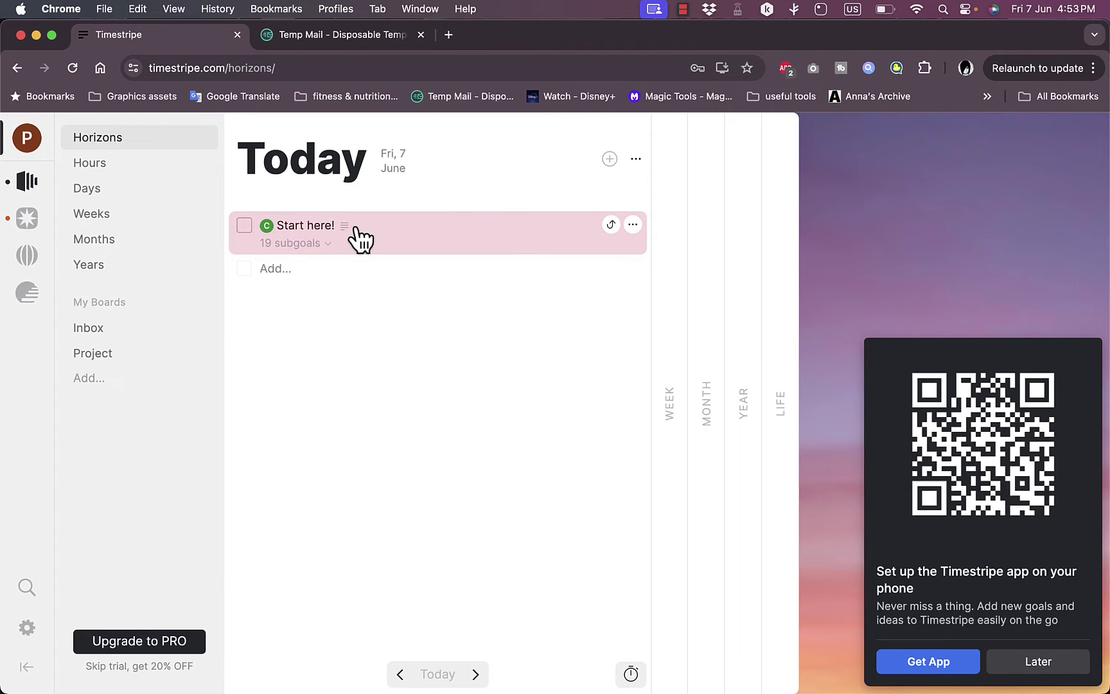
pyautogui.click(282, 276)
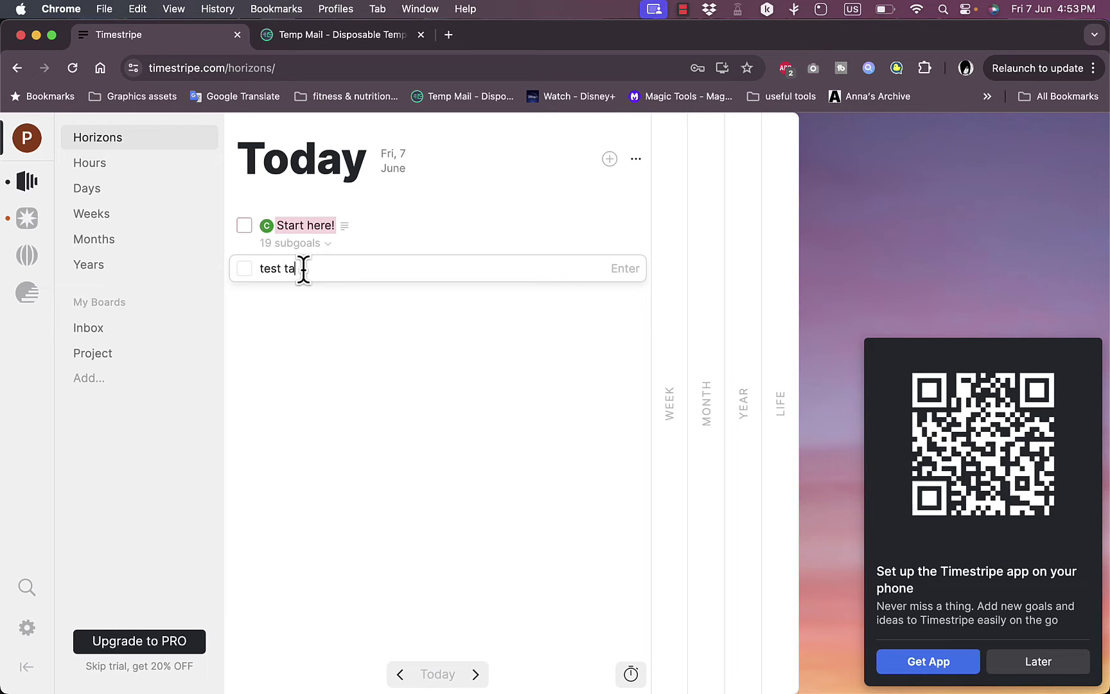
pyautogui.write('test task')
pyautogui.press('Return')
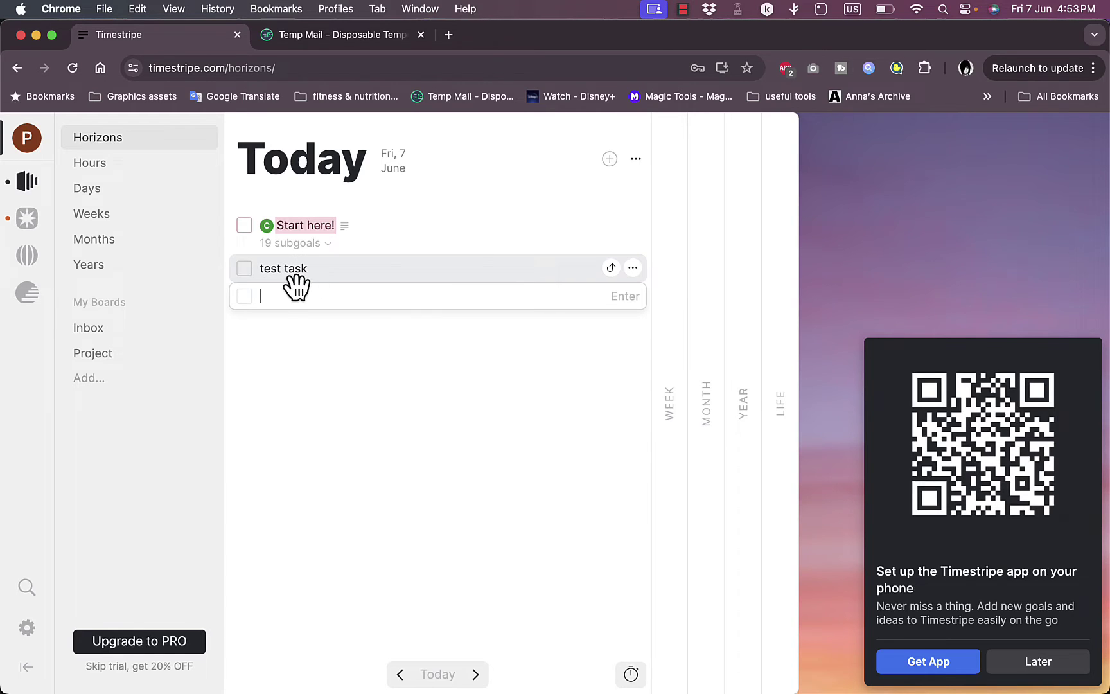
# Open test task and add the subgoals 'subgoal 1' and 'subgoal 2'.
pyautogui.click(291, 273)
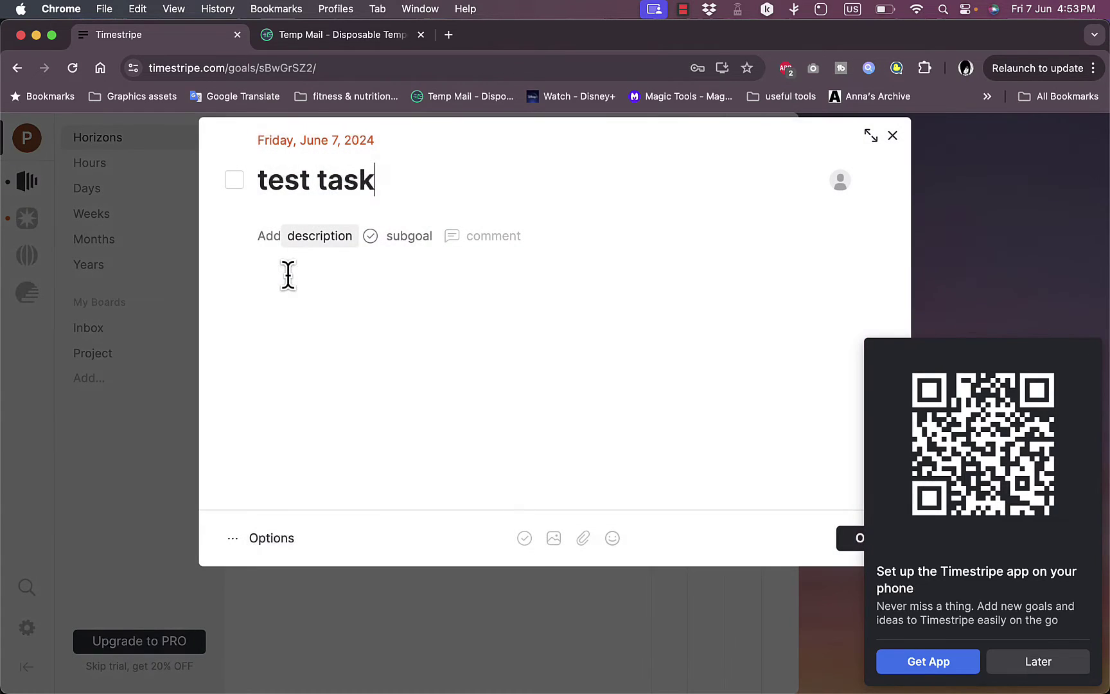
pyautogui.click(401, 241)
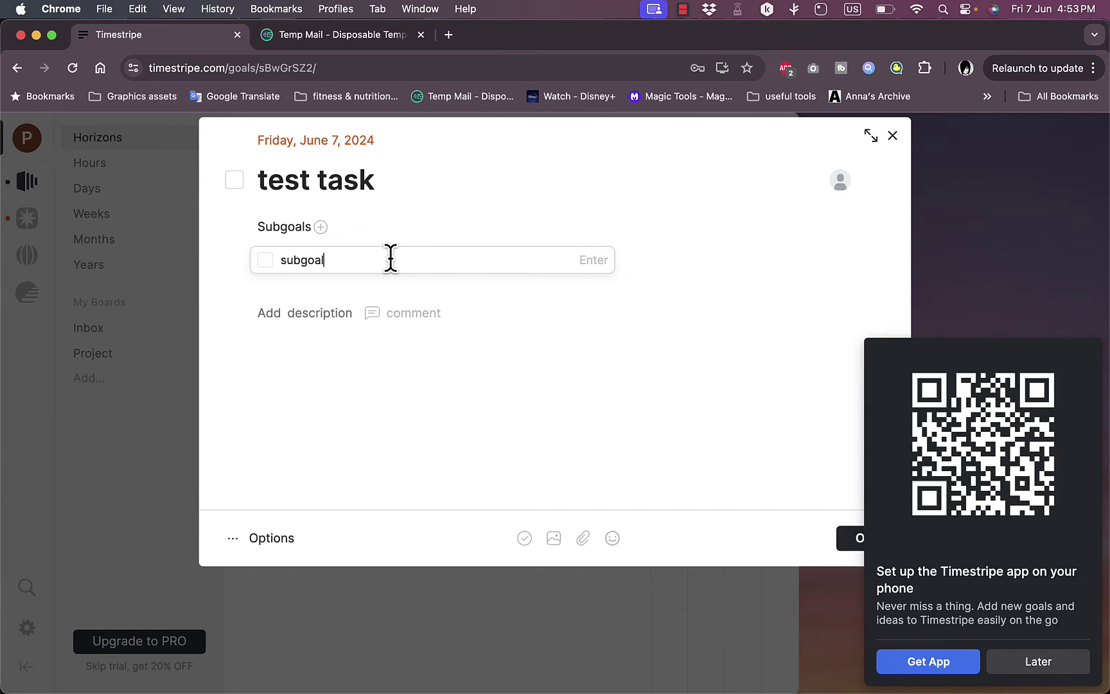
pyautogui.press('Return')
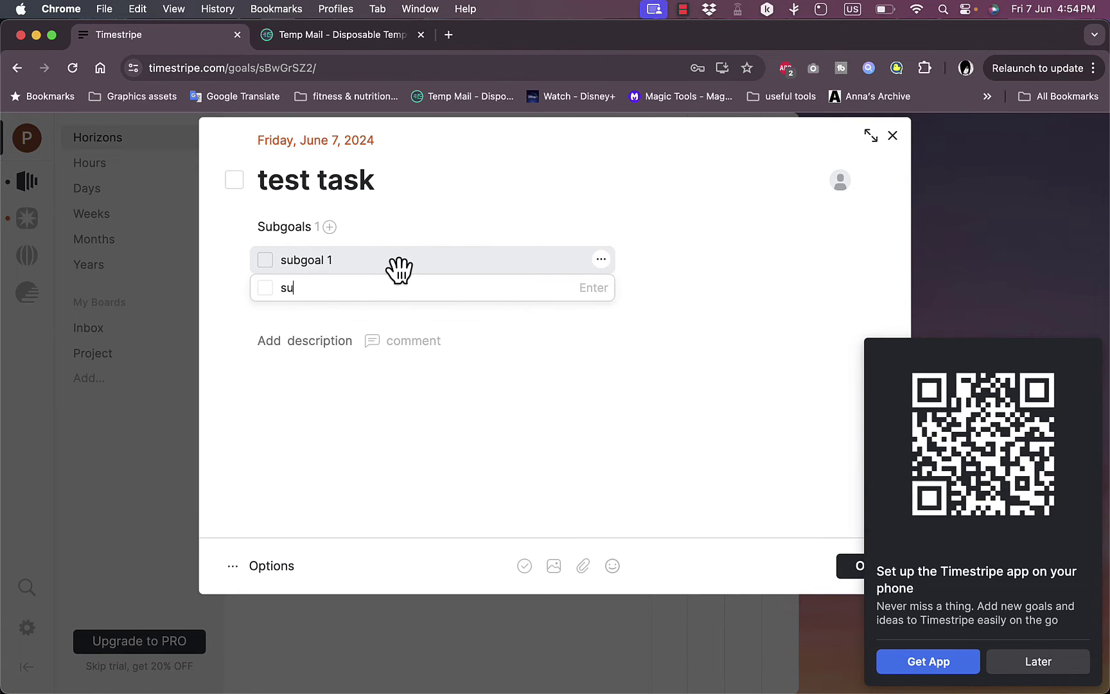
pyautogui.write('subgoal 2')
# Add the description 'this is a description' and decline the phone app offer with Later.
pyautogui.click(305, 341)
pyautogui.write('th')
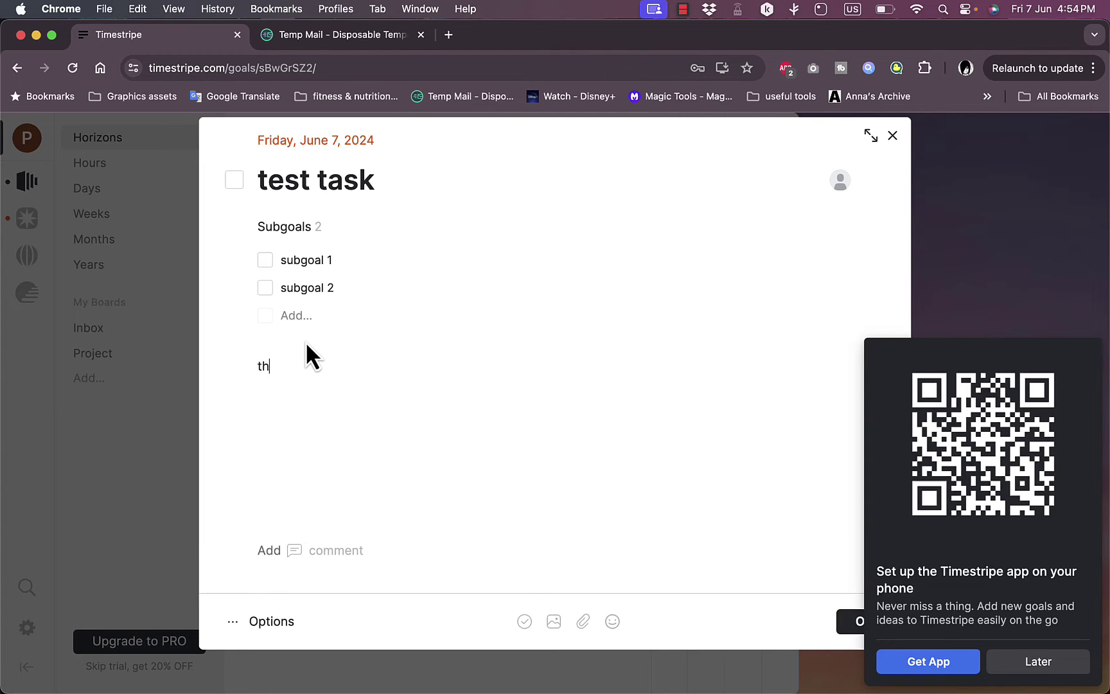
pyautogui.write('is is a description')
pyautogui.click(1032, 664)
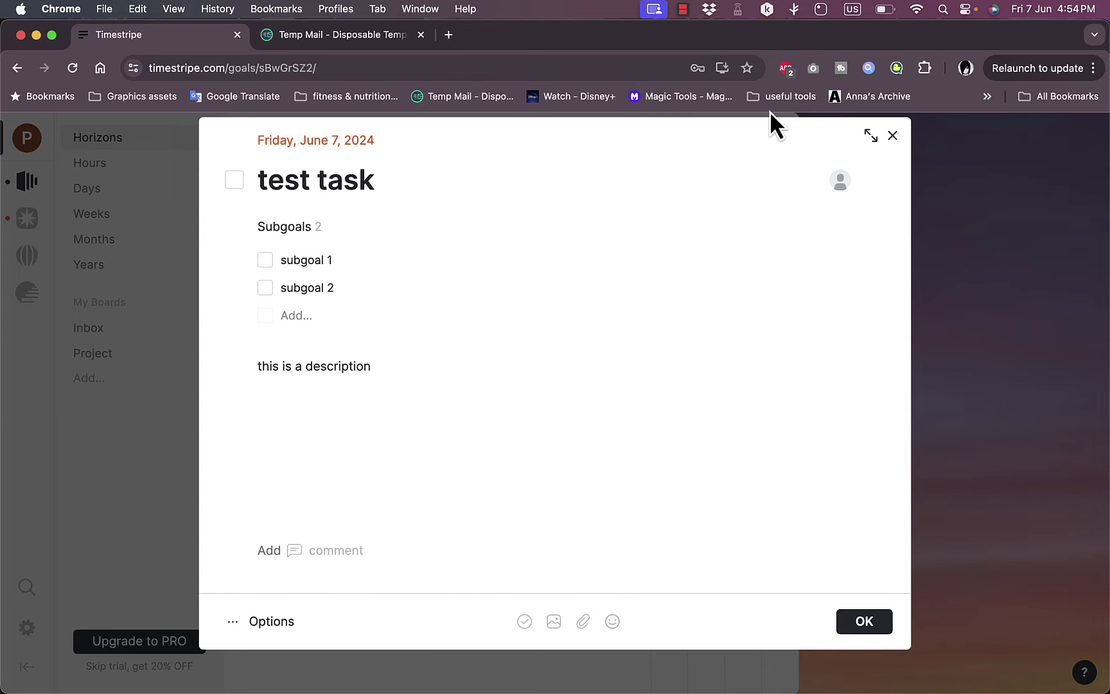
# Save test task, browse the Hours, Days, Weeks, Months and Years views, then return to Horizons.
pyautogui.click(860, 624)
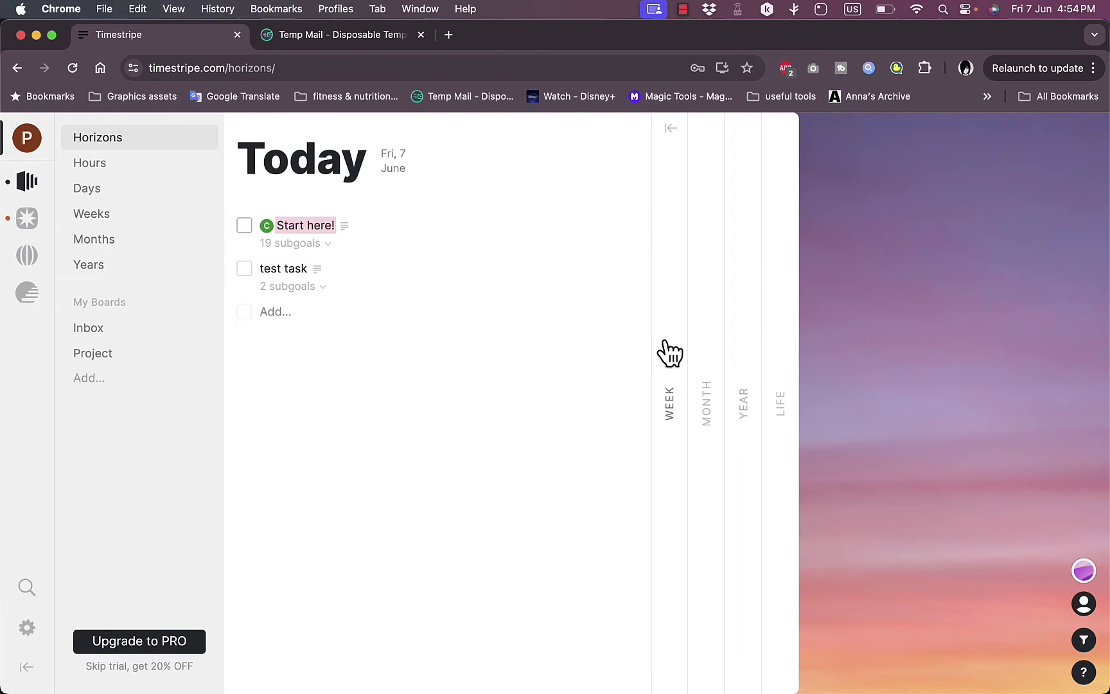
pyautogui.click(91, 163)
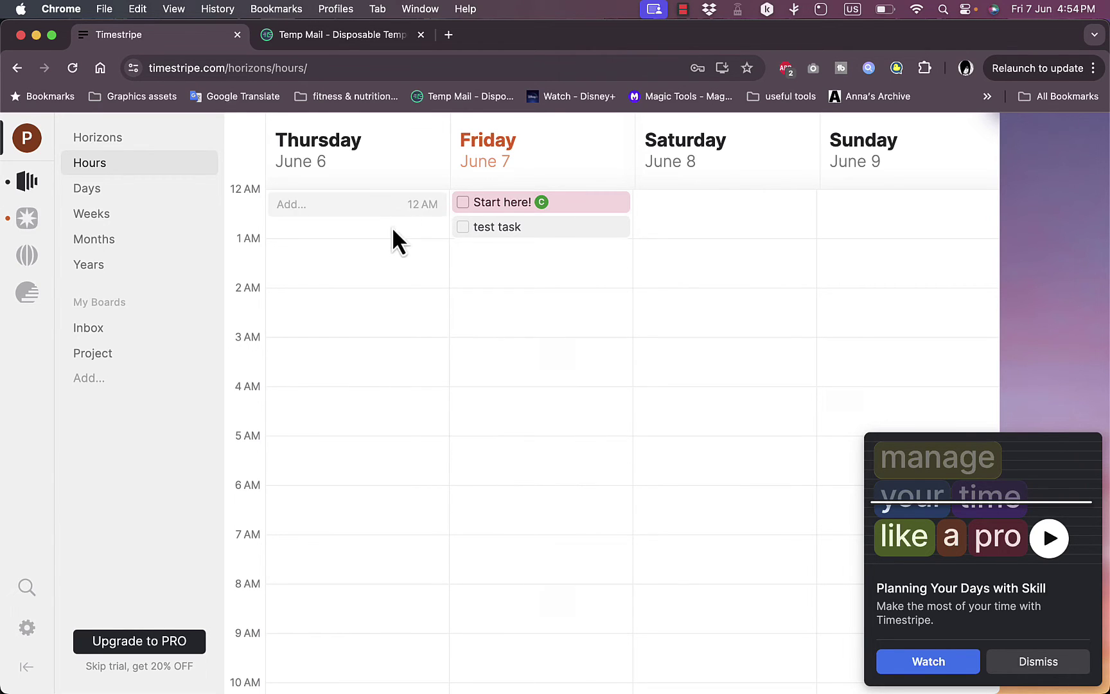
pyautogui.click(130, 193)
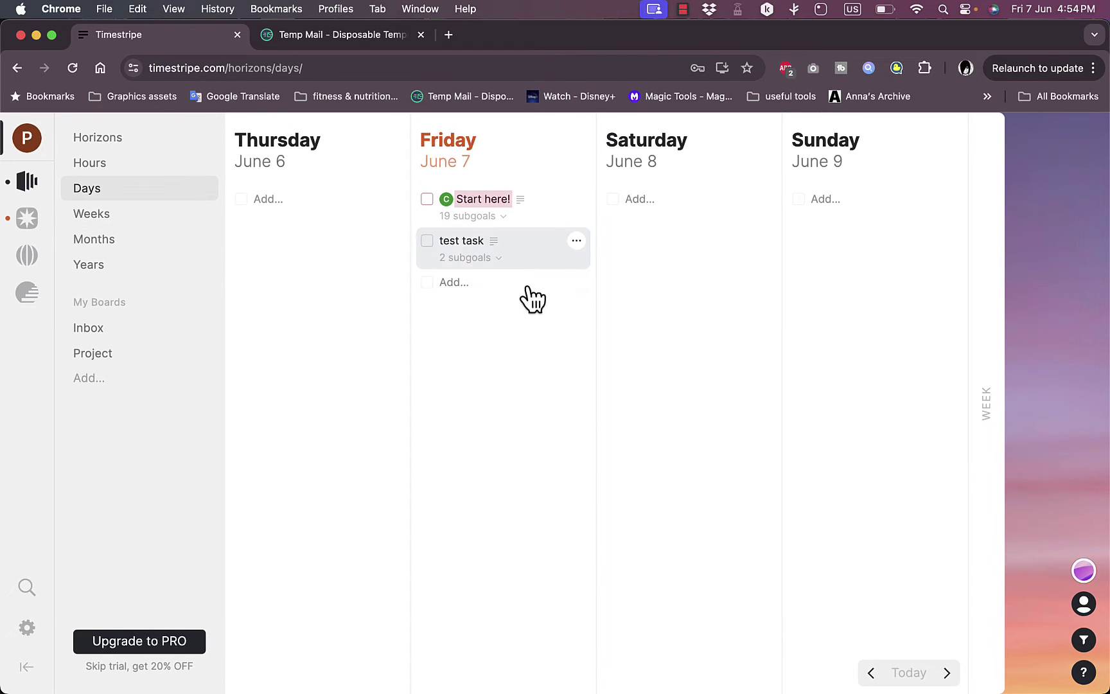
pyautogui.click(132, 218)
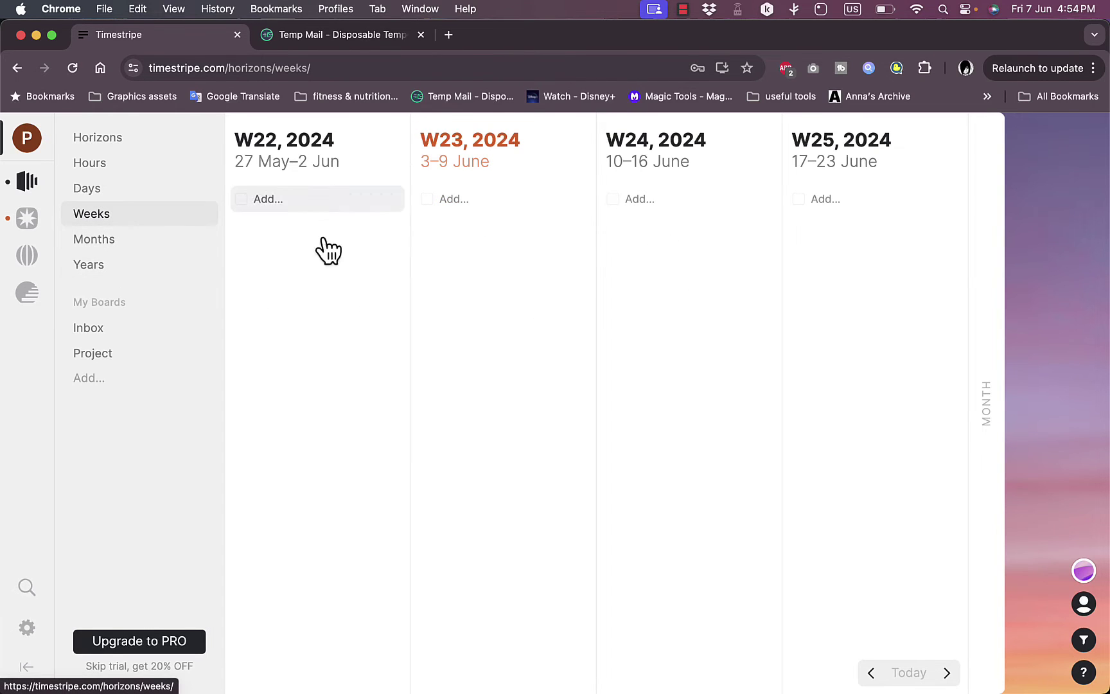
pyautogui.click(101, 232)
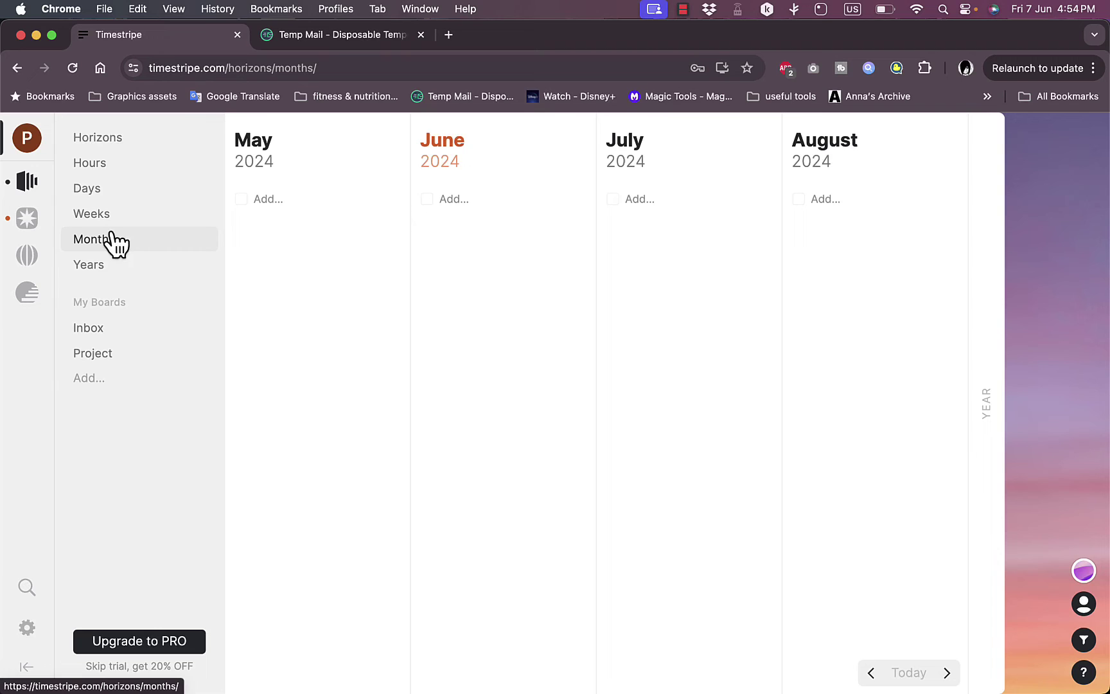
pyautogui.click(119, 269)
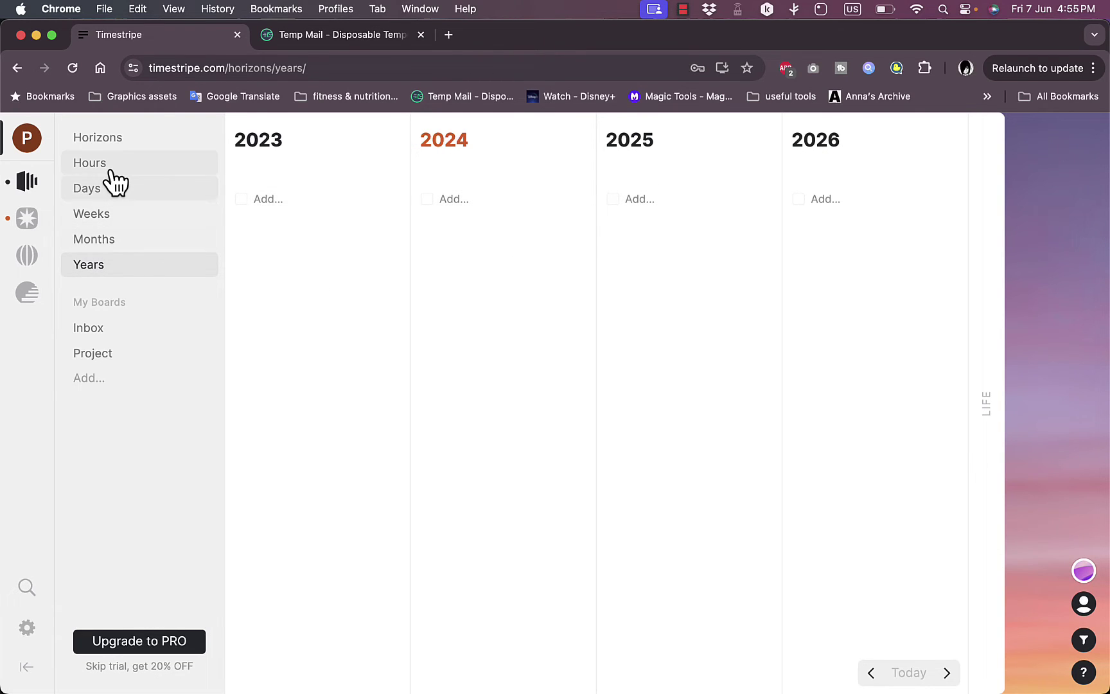
pyautogui.click(113, 145)
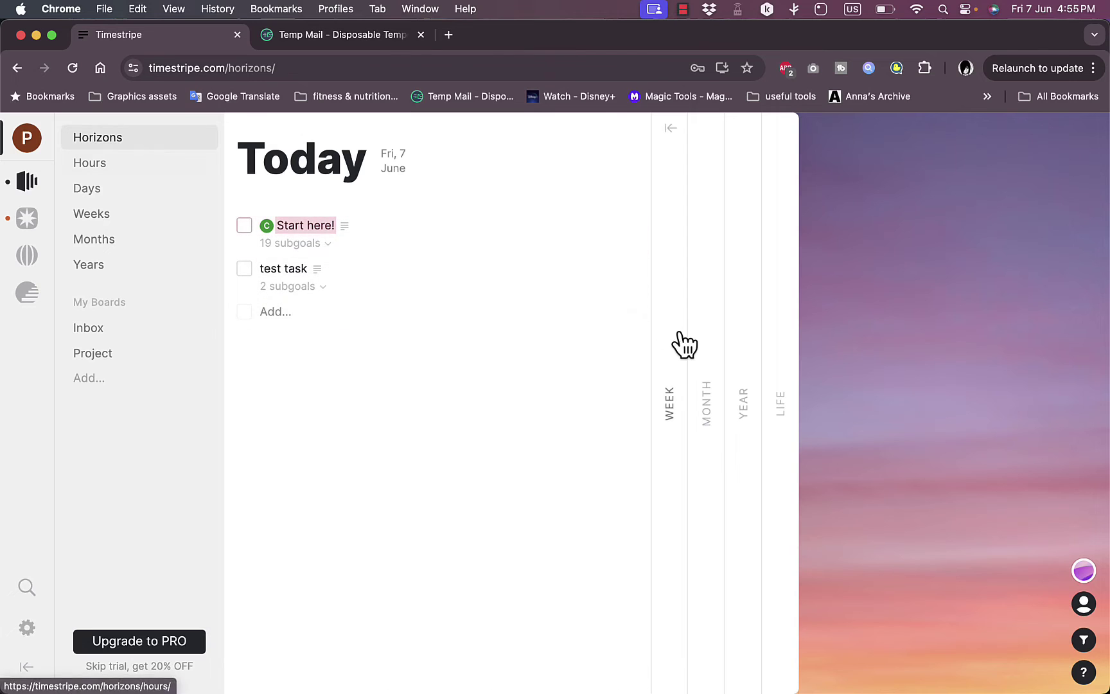
# Expand the collapsed WEEK, MONTH, YEAR and LIFE strips, then open Inbox under My Boards.
pyautogui.click(667, 386)
pyautogui.click(810, 383)
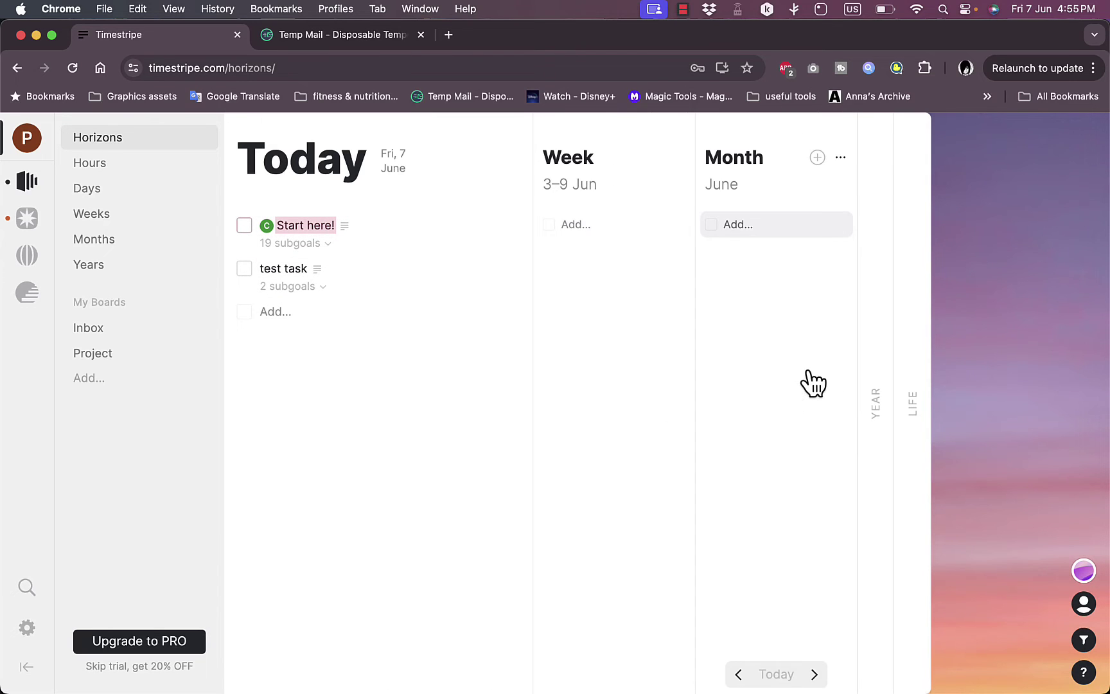
pyautogui.click(883, 385)
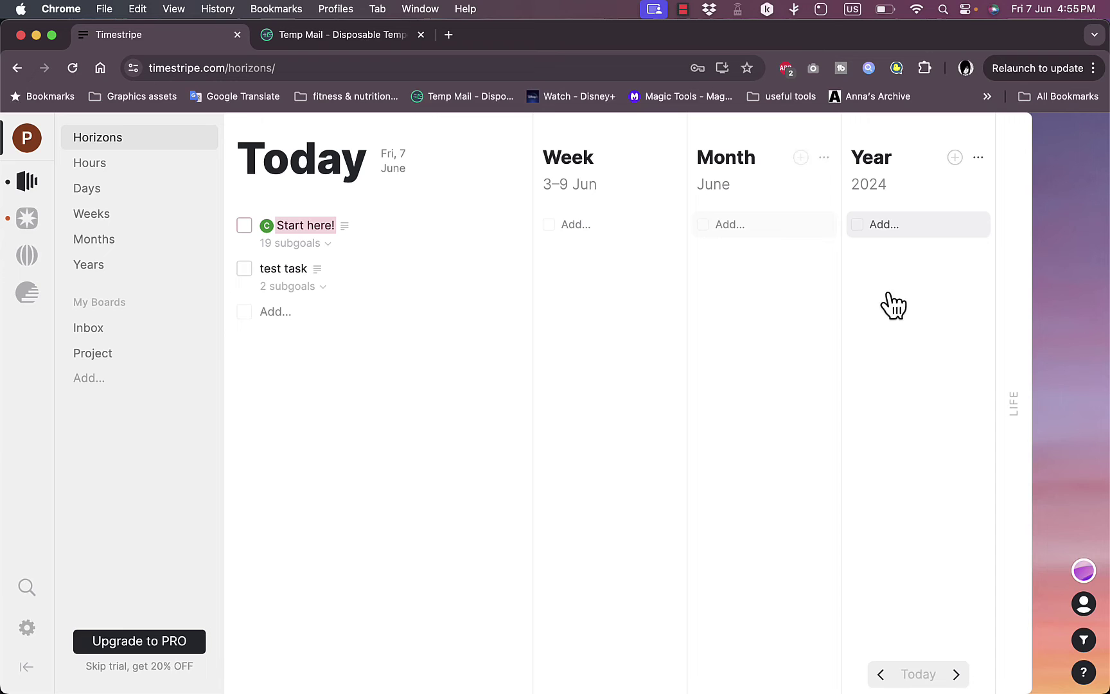
pyautogui.click(1028, 408)
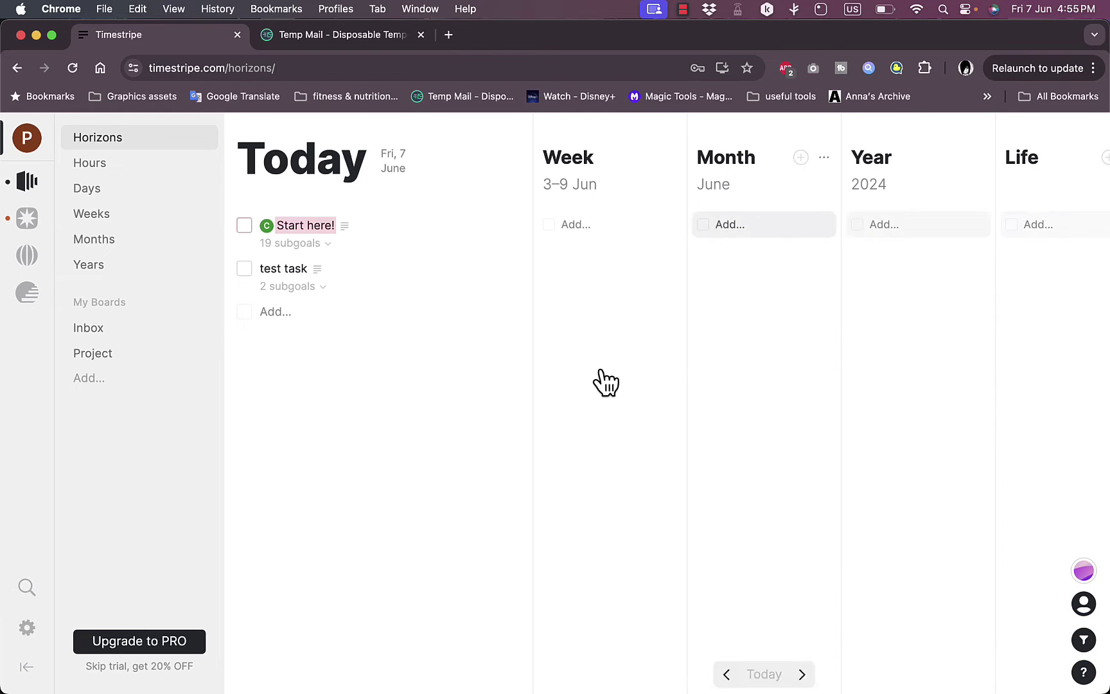
pyautogui.hscroll(-5, 600, 373)
pyautogui.hscroll(5, 604, 379)
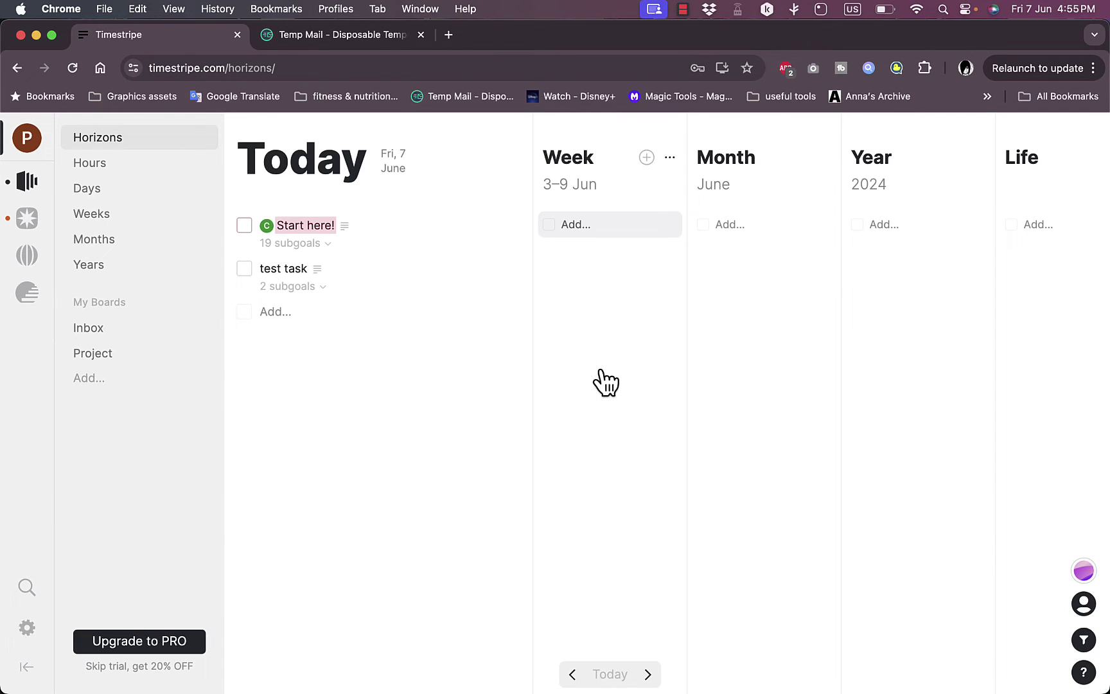
pyautogui.click(97, 327)
# On the Project board, drag Urgent from To Do into Done, then go back to Horizons.
pyautogui.click(103, 362)
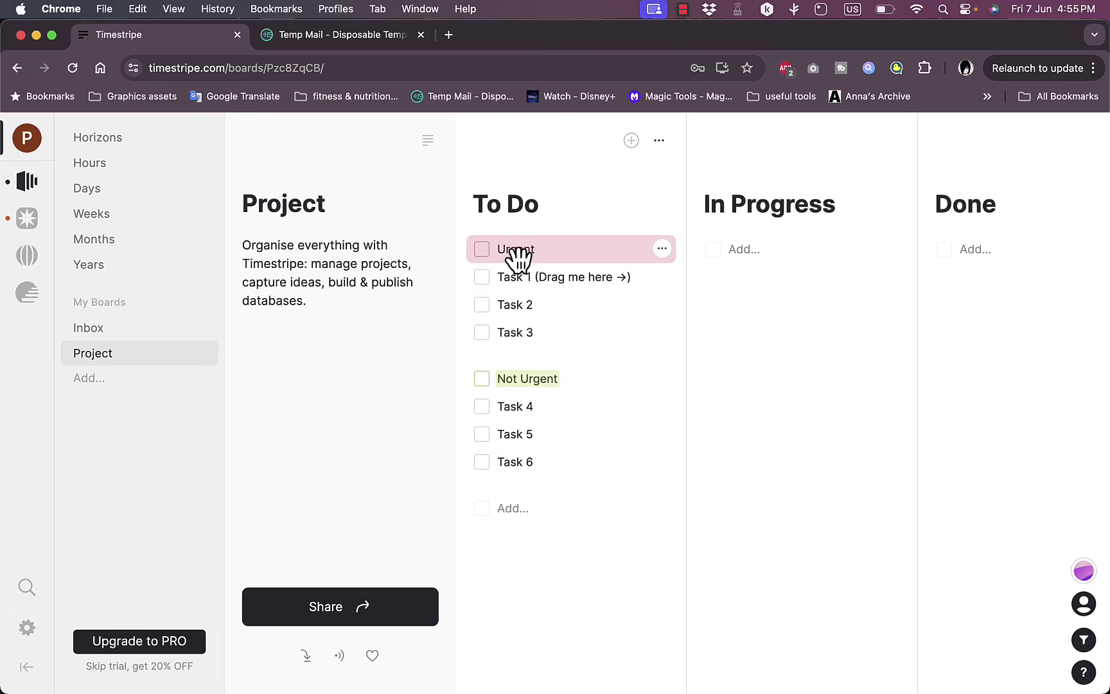
pyautogui.moveTo(518, 257); pyautogui.dragTo(963, 273)
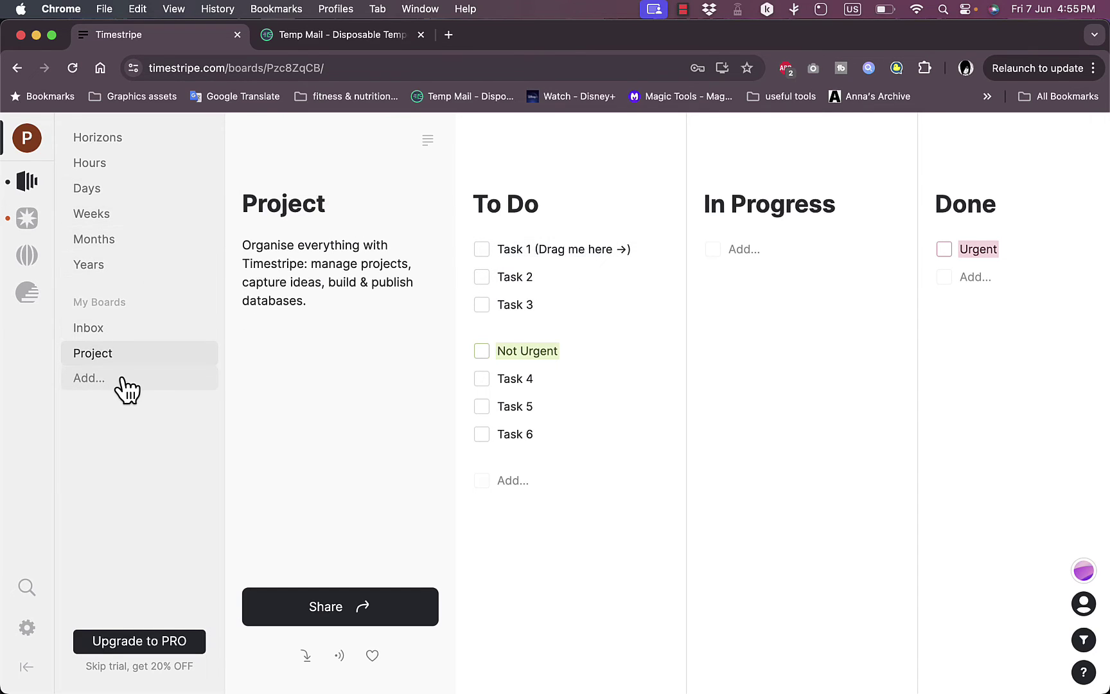
pyautogui.click(27, 185)
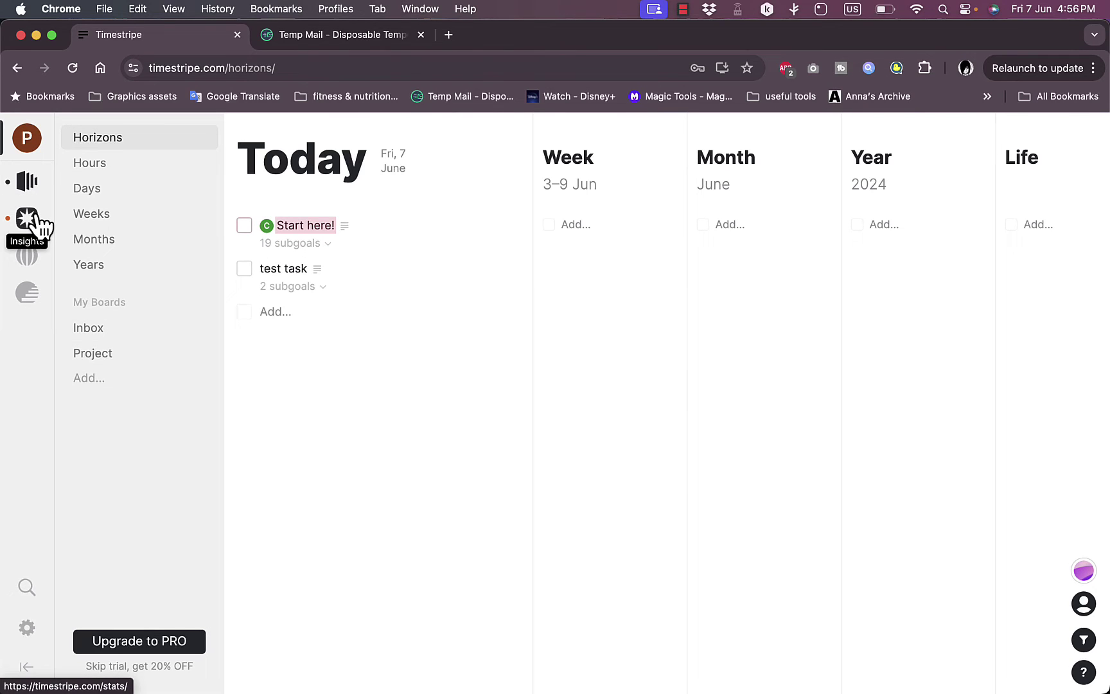
# Review the Insights page: today's score of 5 (3 created, 0 done, 2 updated) and activity charts.
pyautogui.click(40, 225)
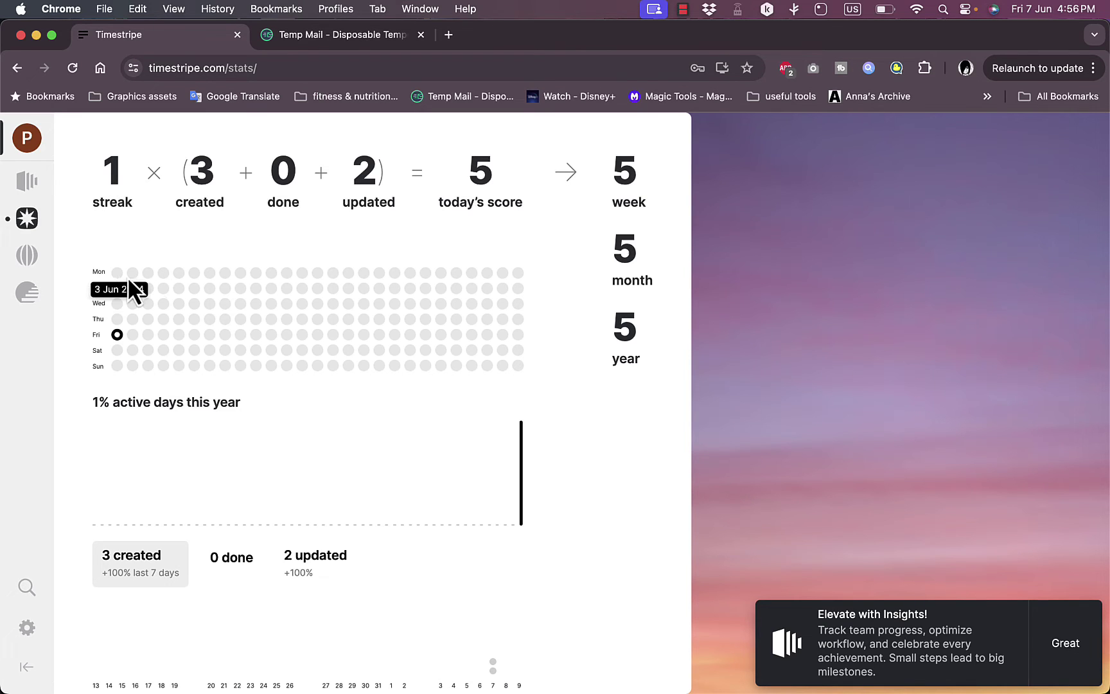
pyautogui.scroll(-10, 268, 326)
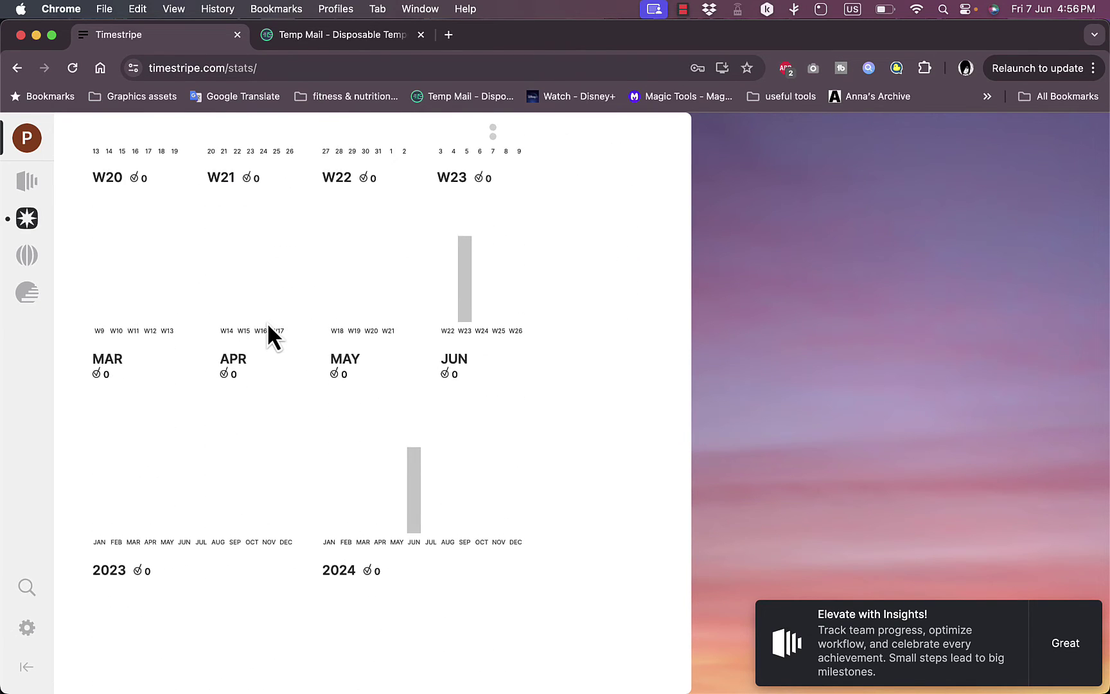
pyautogui.scroll(7, 269, 326)
pyautogui.scroll(-6, 268, 326)
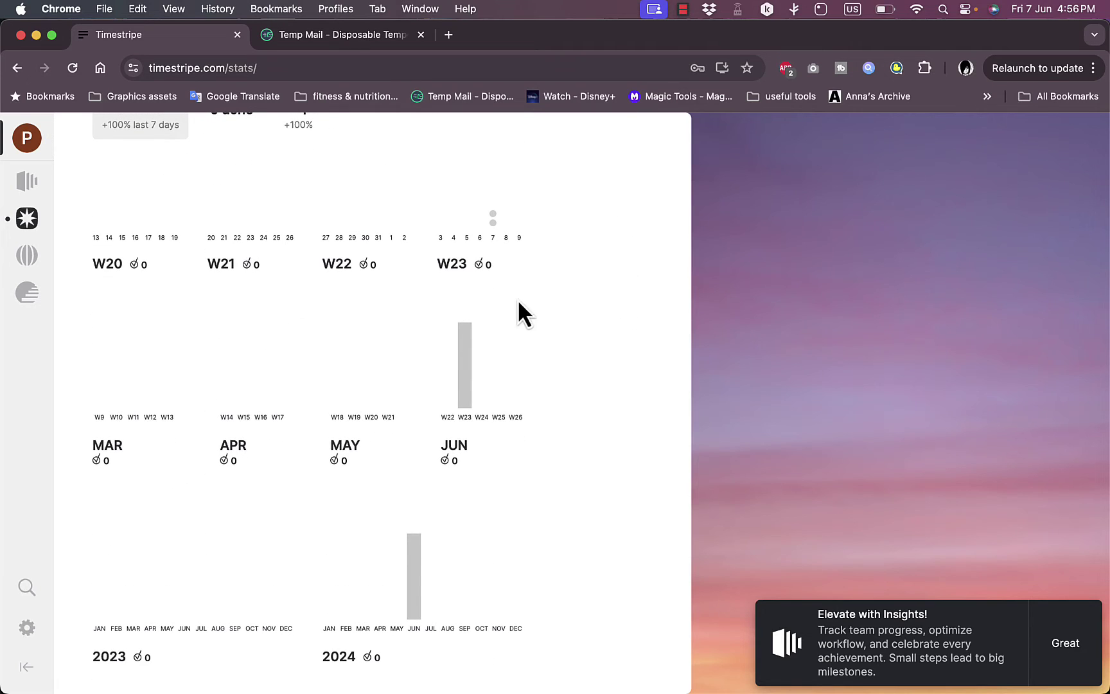
pyautogui.moveTo(464, 354)
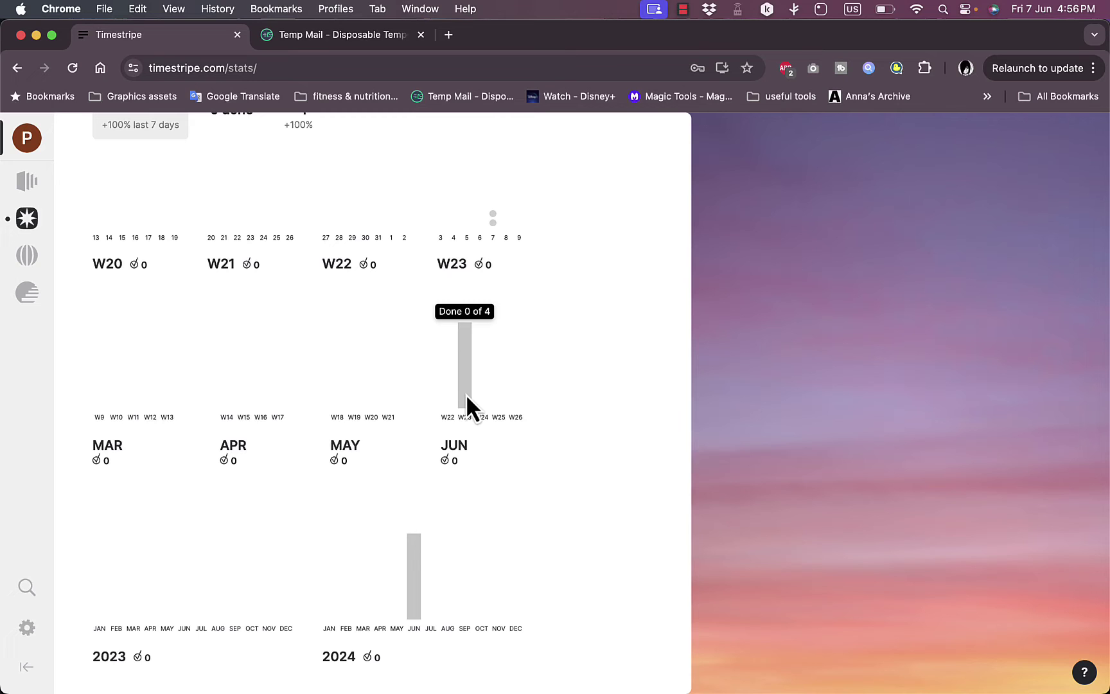
pyautogui.scroll(7, 474, 400)
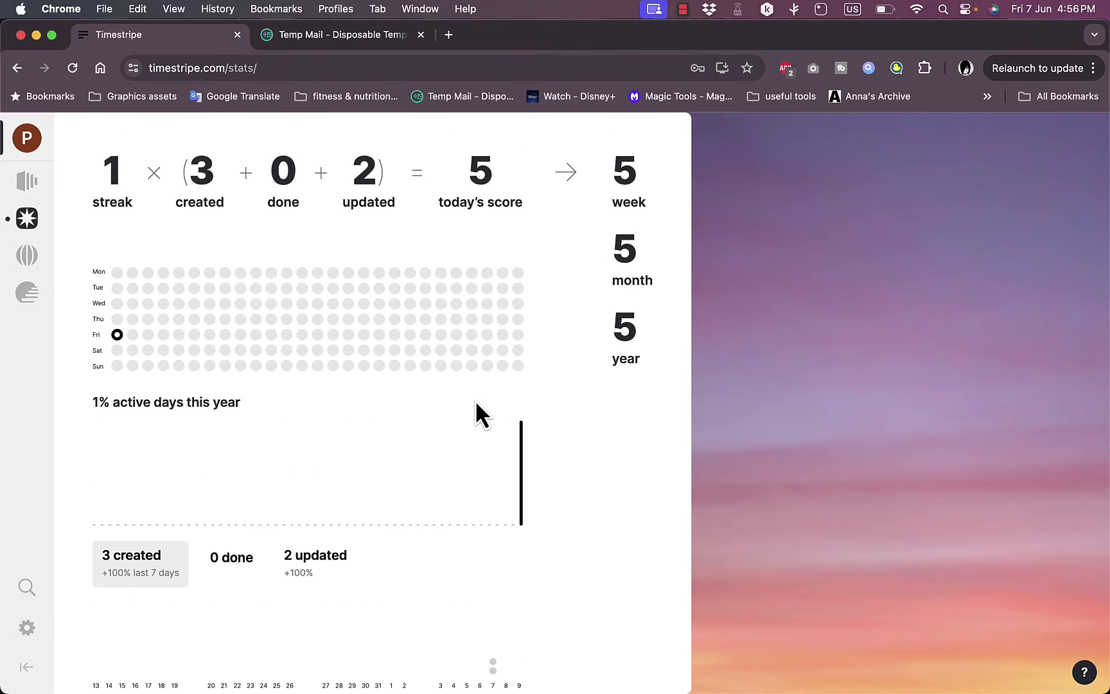
pyautogui.scroll(-7, 476, 403)
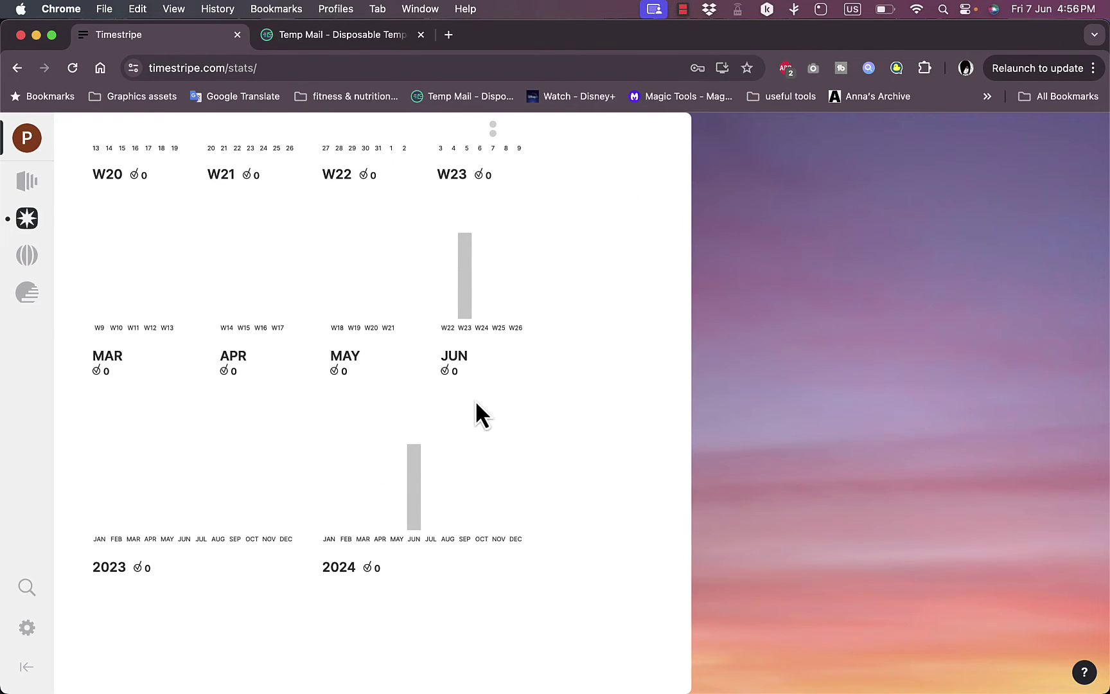
pyautogui.scroll(7, 415, 417)
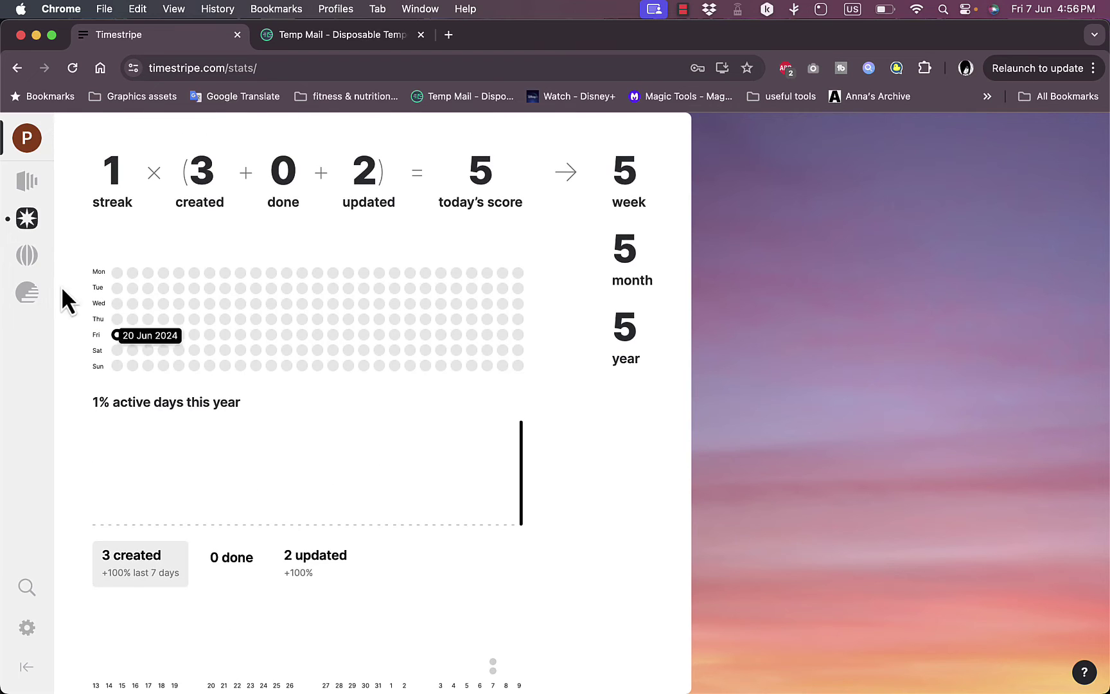
pyautogui.click(26, 257)
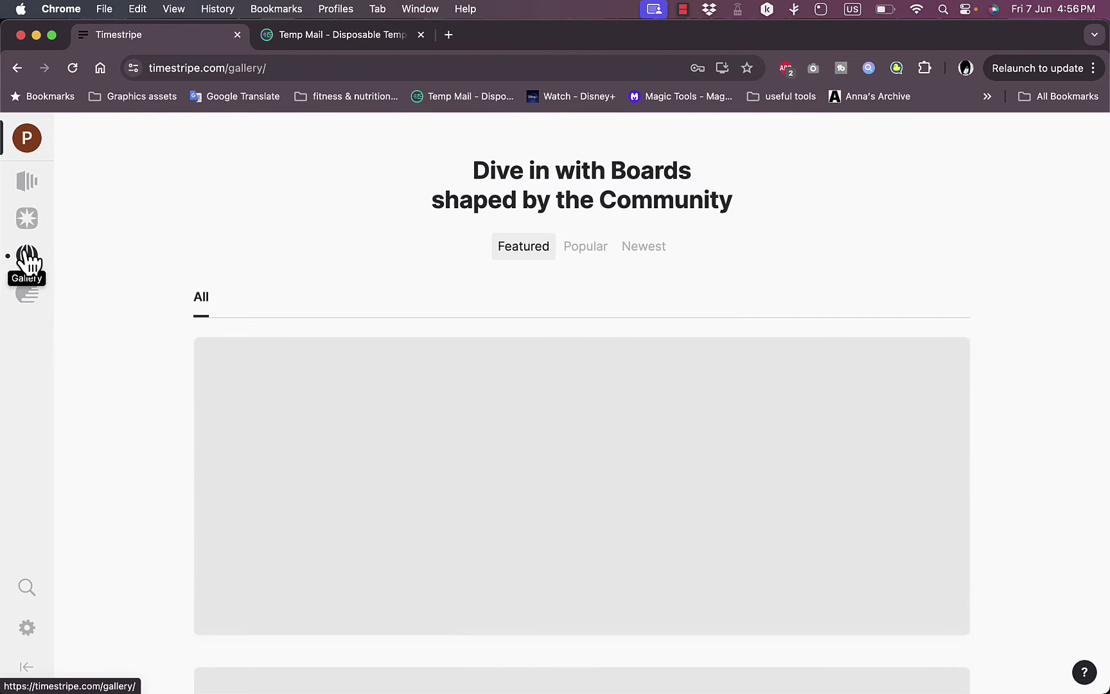
pyautogui.scroll(-5, 538, 481)
pyautogui.scroll(5, 533, 482)
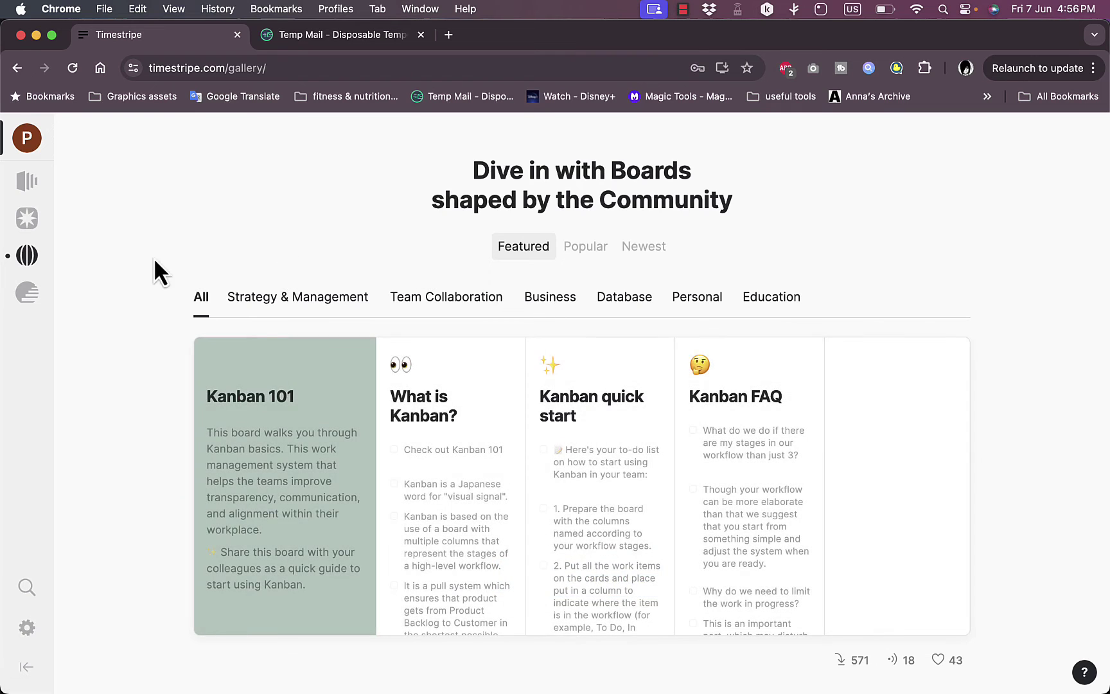
pyautogui.moveTo(248, 429)
pyautogui.moveTo(503, 463)
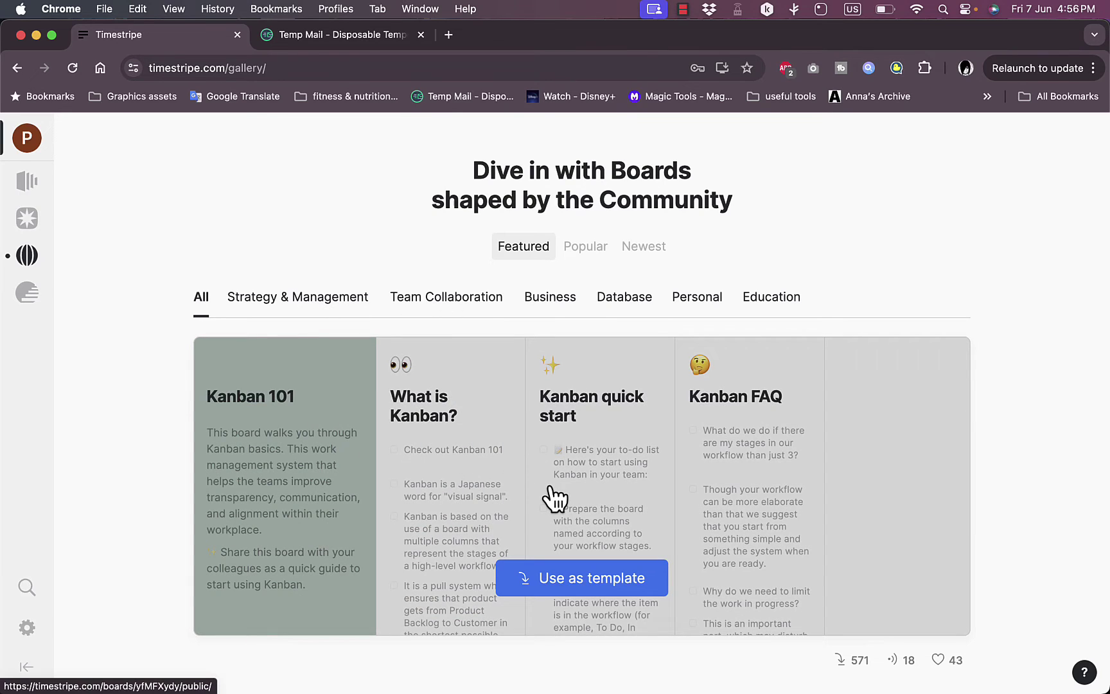
pyautogui.scroll(-5, 553, 497)
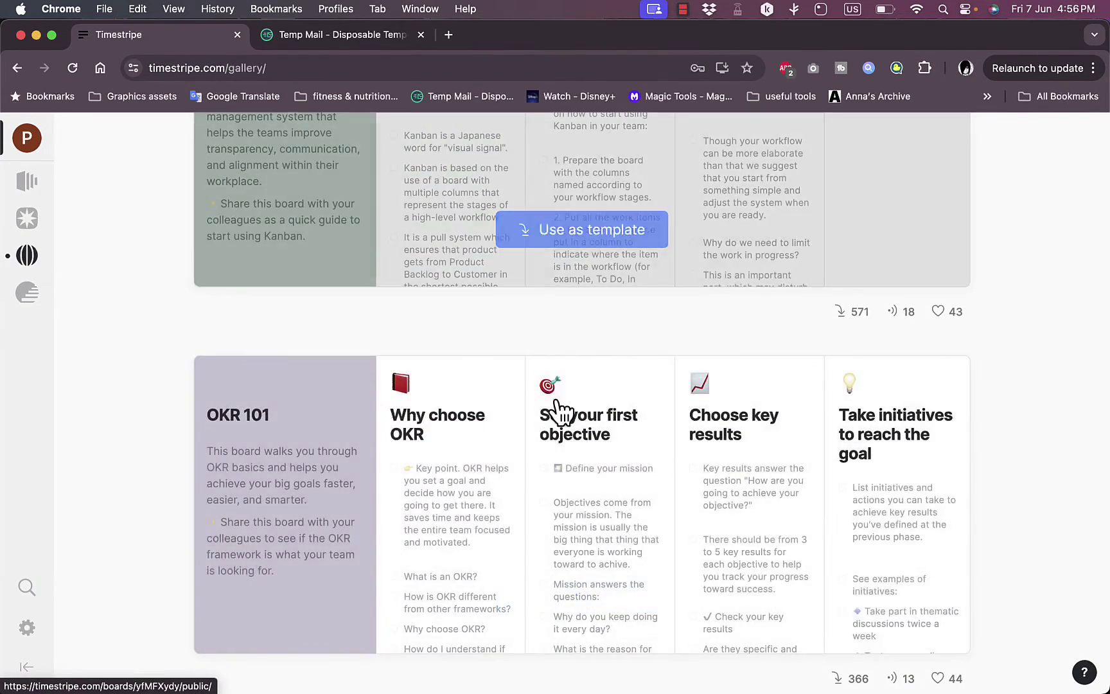
pyautogui.scroll(-20, 575, 510)
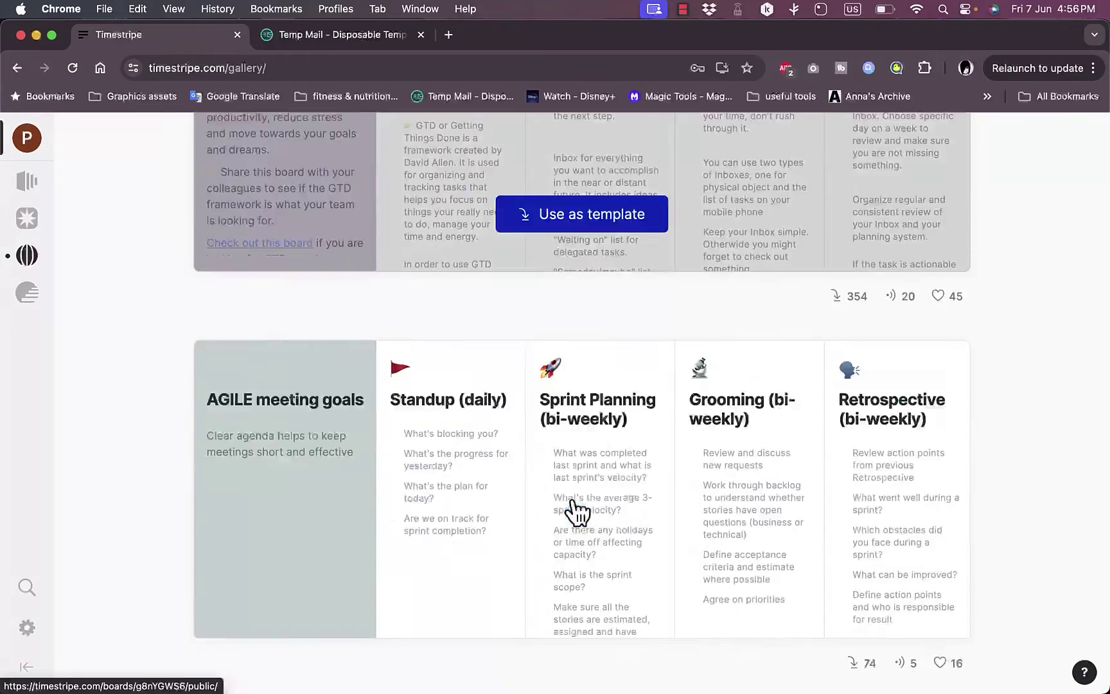
pyautogui.scroll(-20, 573, 507)
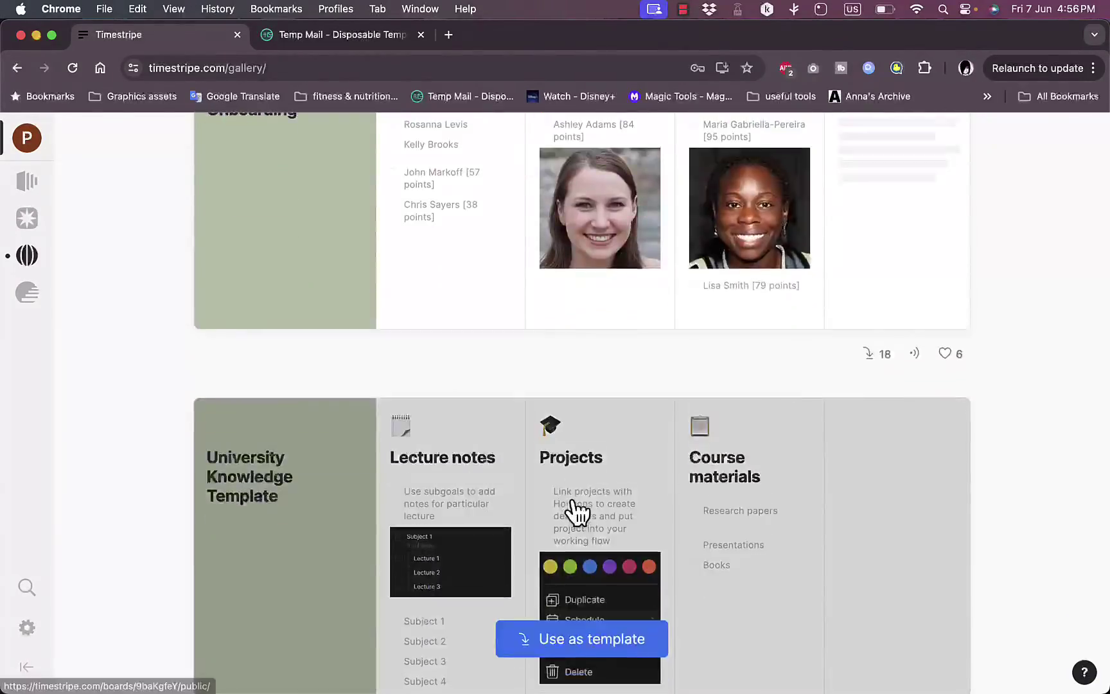
pyautogui.scroll(12, 575, 509)
pyautogui.scroll(15, 576, 511)
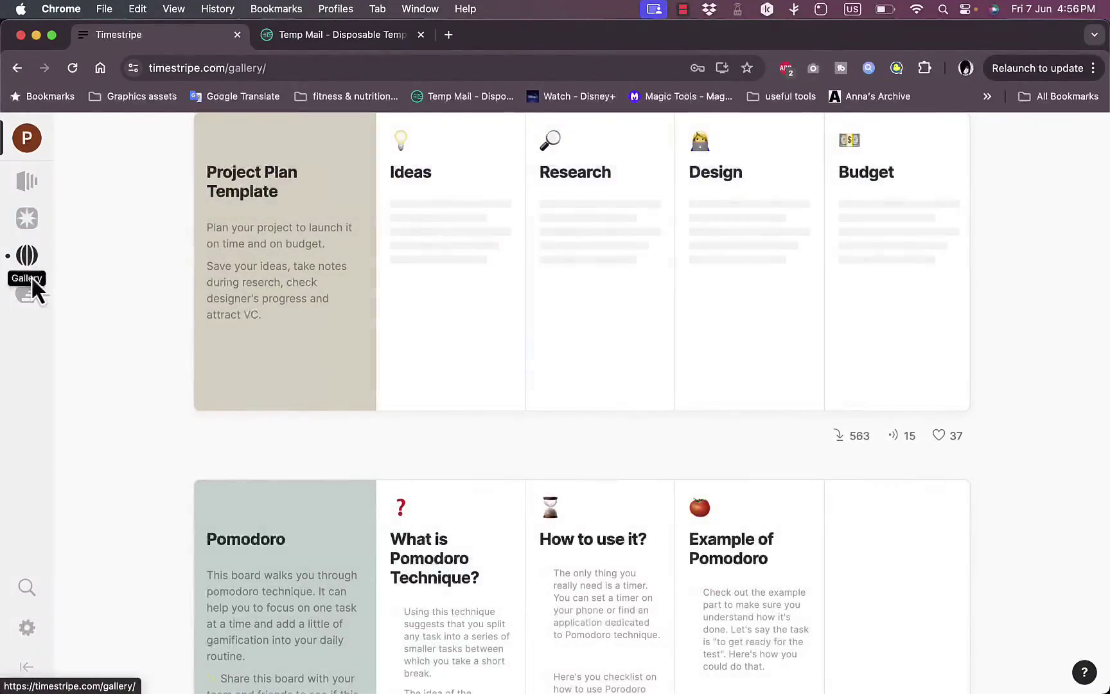
# Open the Climbs library and browse the available climbs.
pyautogui.click(28, 301)
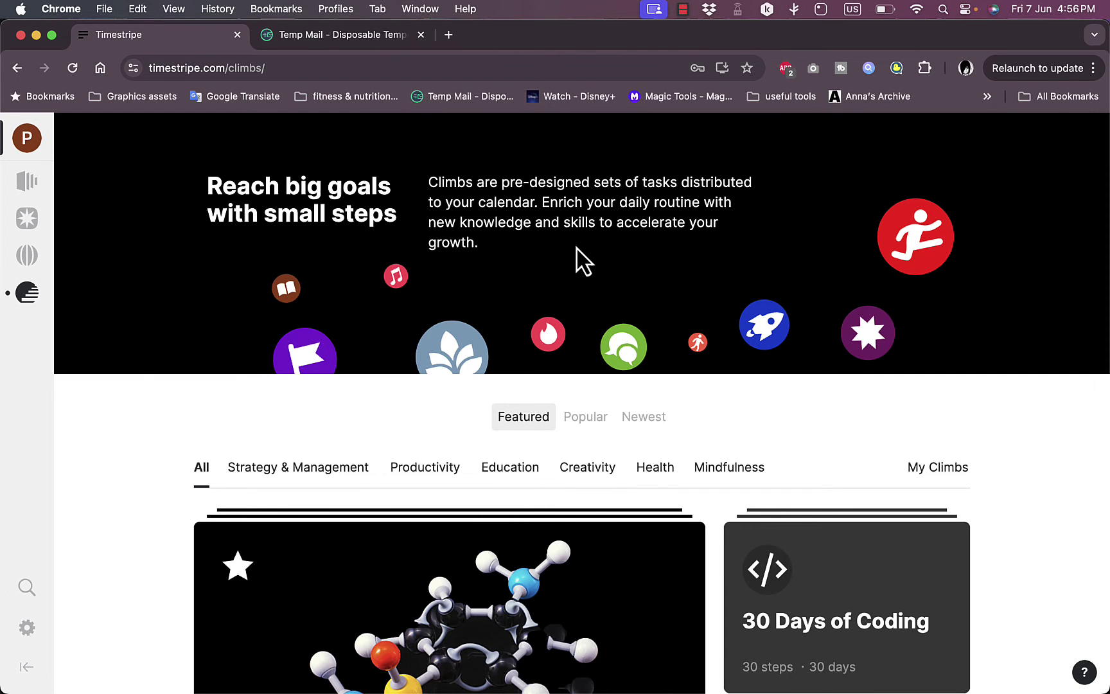
pyautogui.scroll(-10, 583, 260)
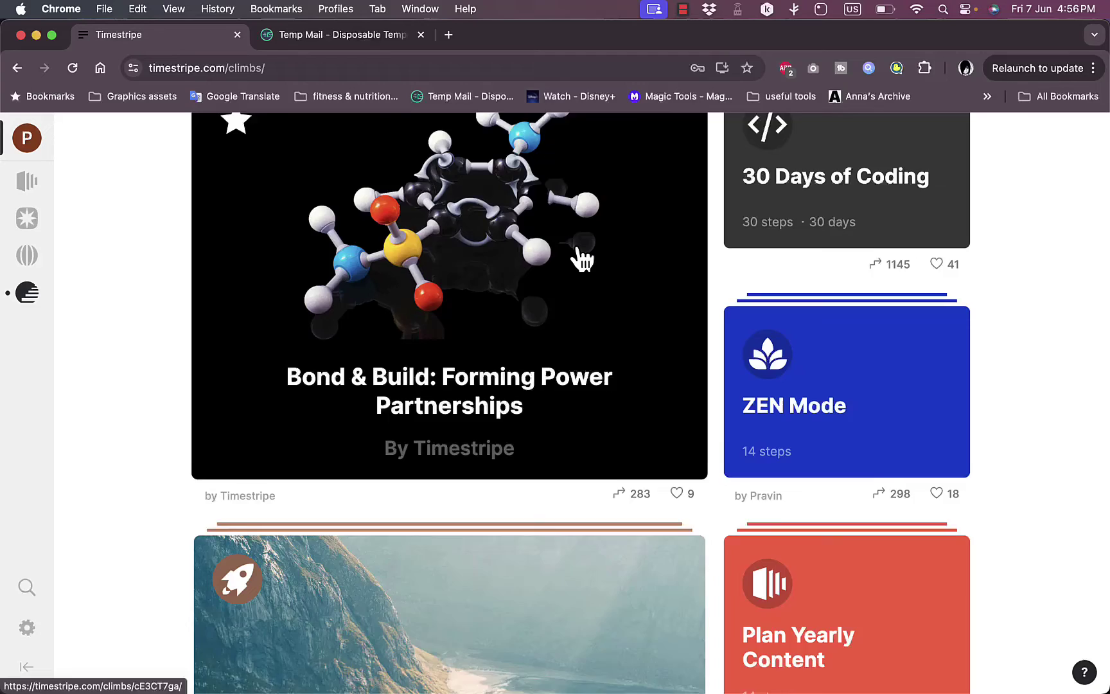
pyautogui.scroll(-6, 577, 257)
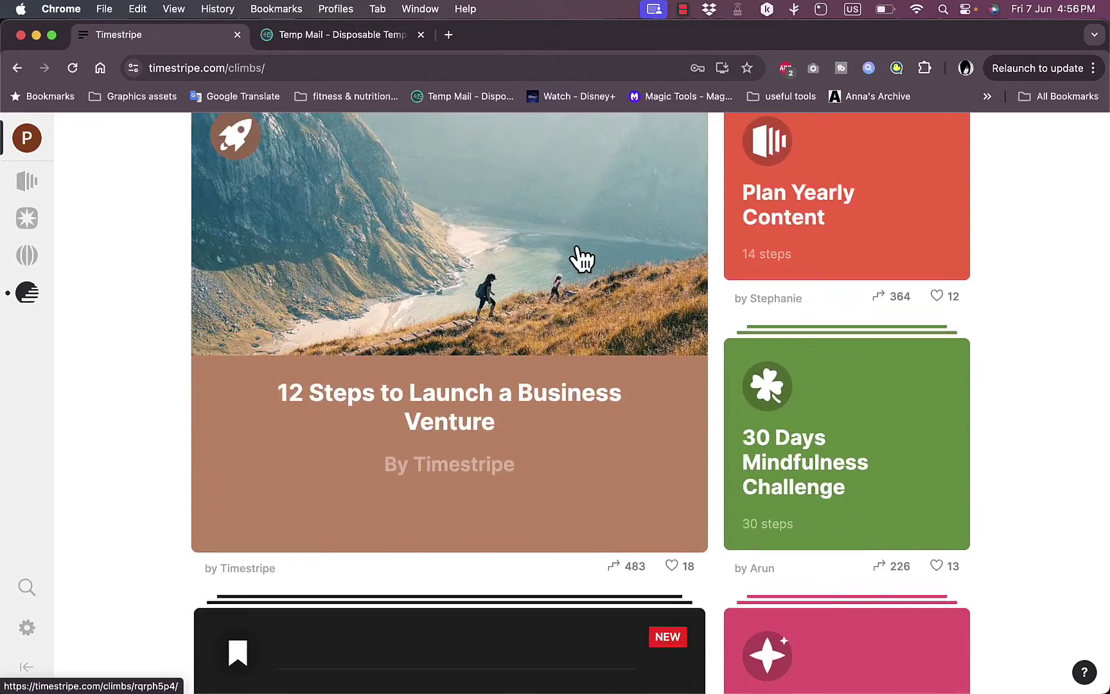
pyautogui.scroll(1, 691, 241)
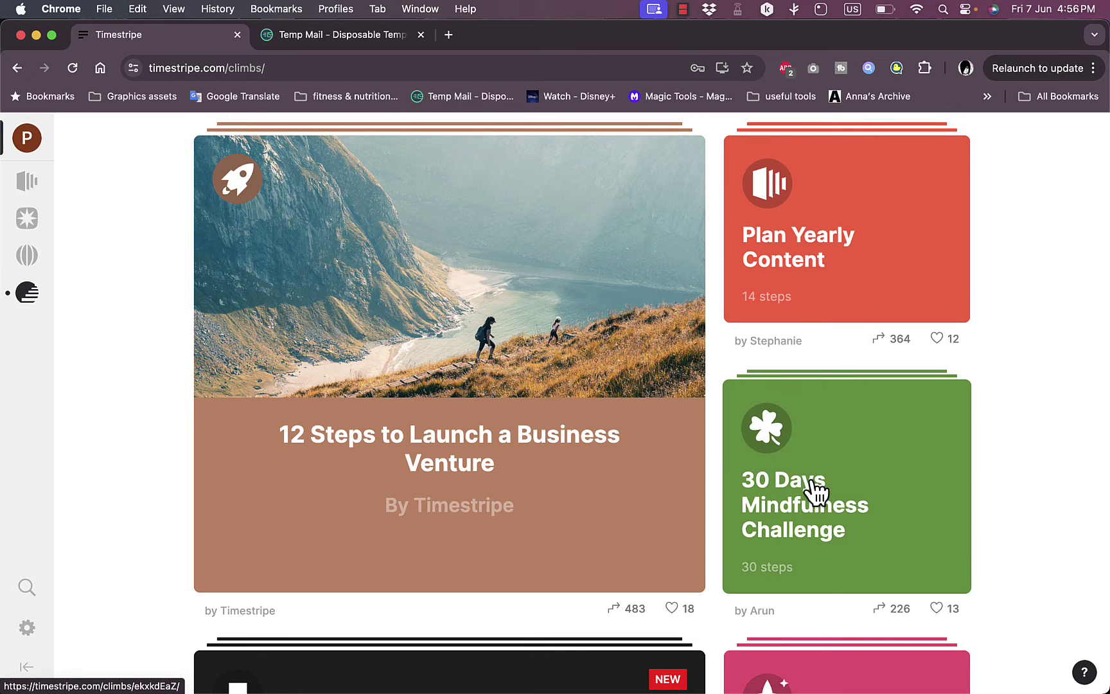
pyautogui.scroll(-20, 540, 329)
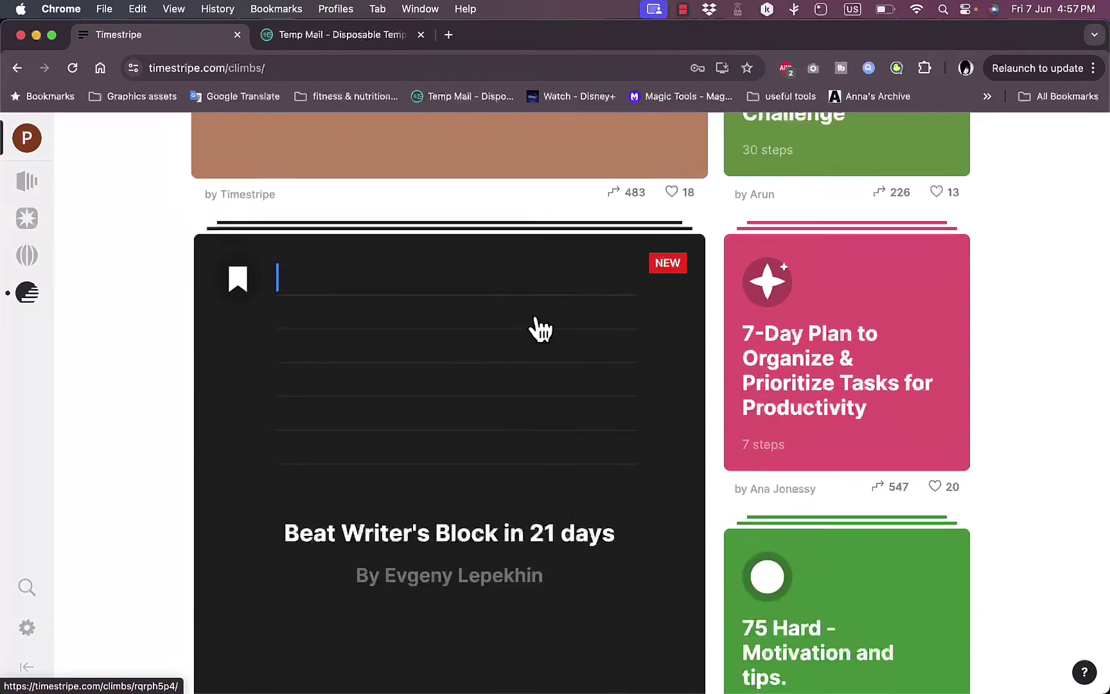
pyautogui.scroll(20, 536, 326)
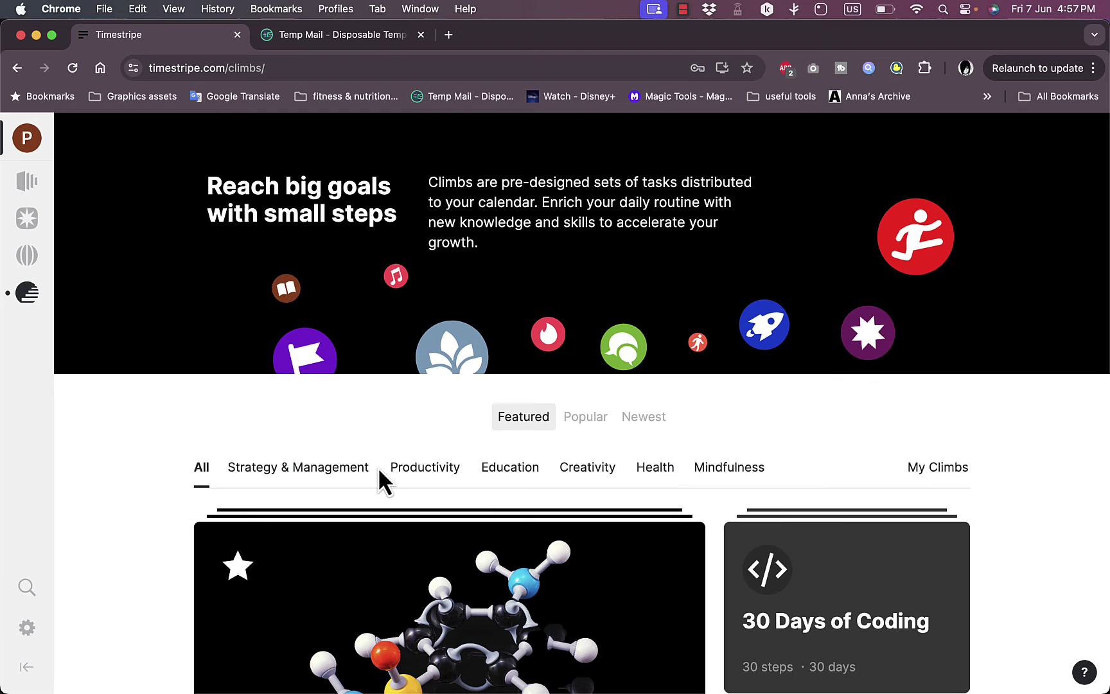
# Filter climbs to Strategy & Management and scroll down to Plan Yearly Content and 75 Hard.
pyautogui.click(302, 466)
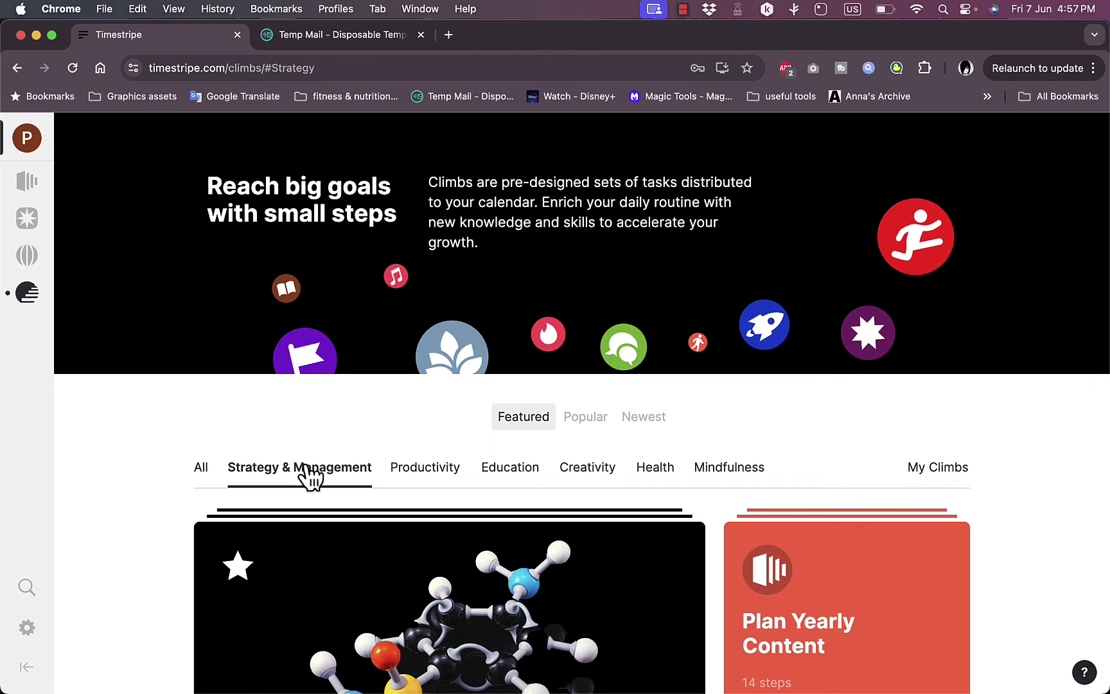
pyautogui.scroll(-5, 434, 461)
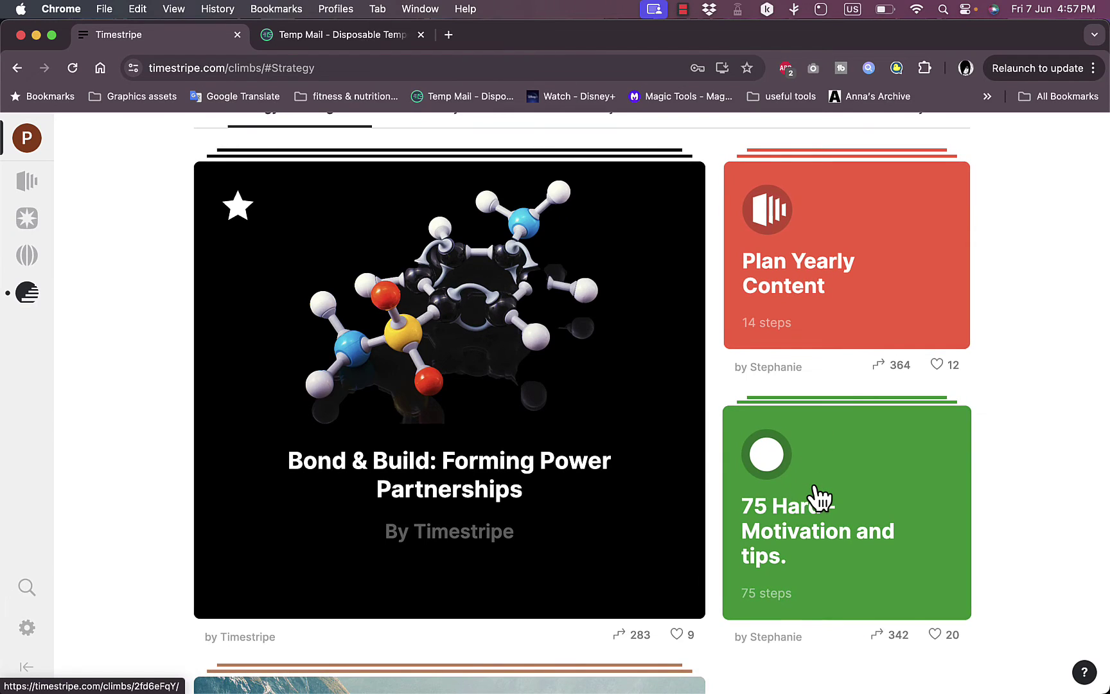
pyautogui.scroll(-1, 817, 496)
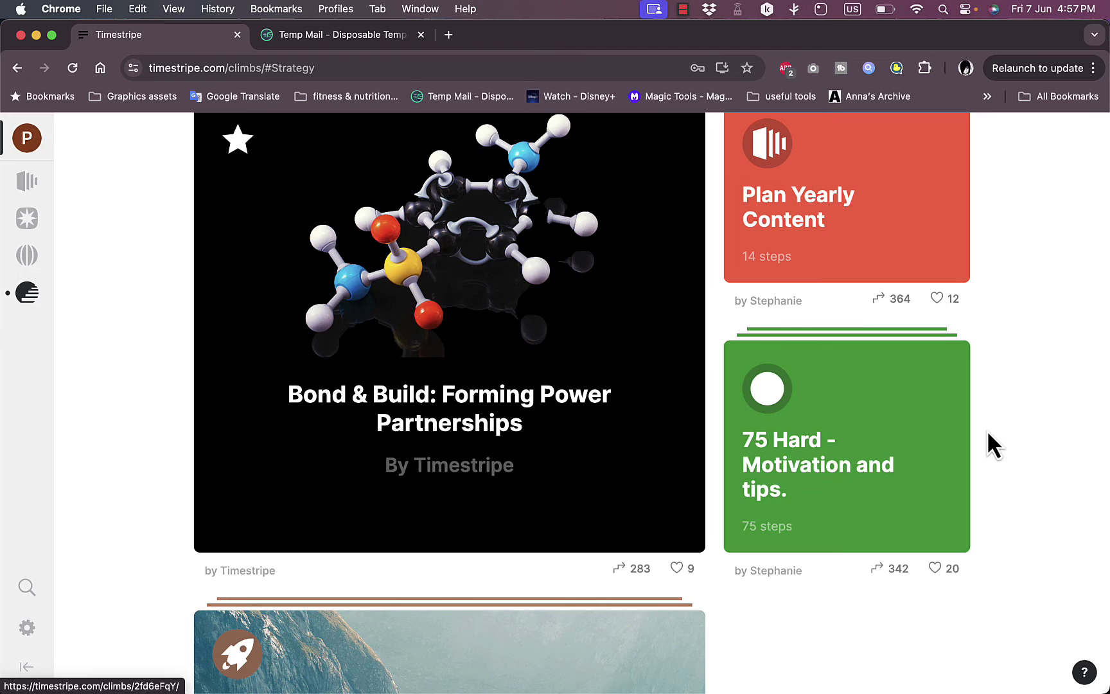
pyautogui.click(842, 432)
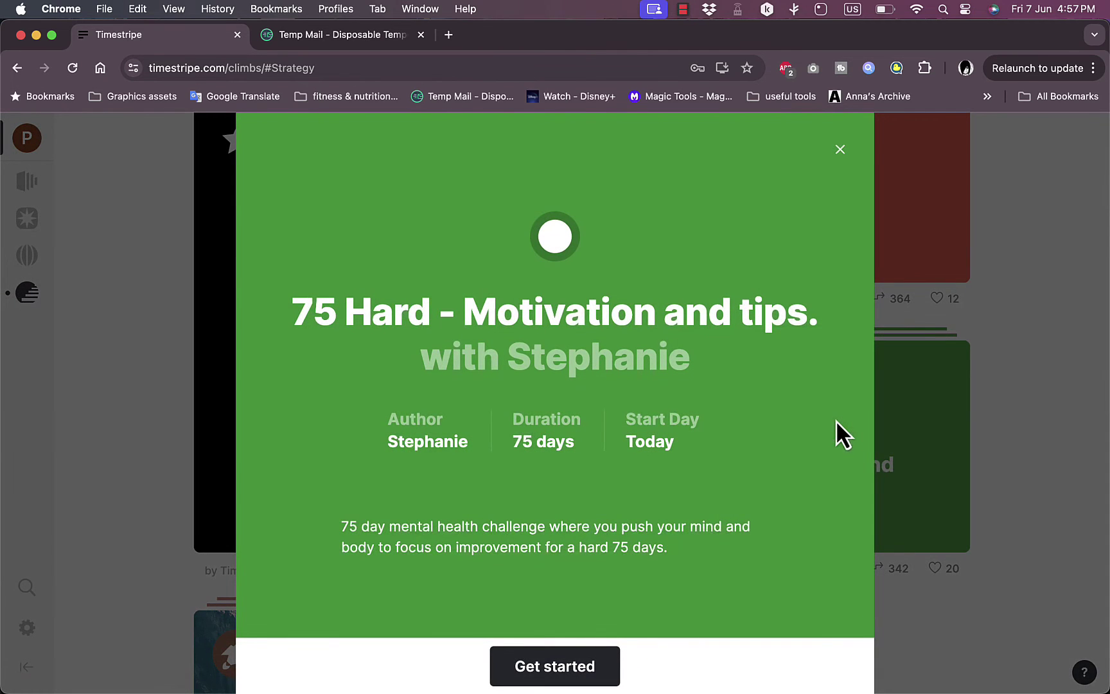
pyautogui.scroll(-2, 486, 371)
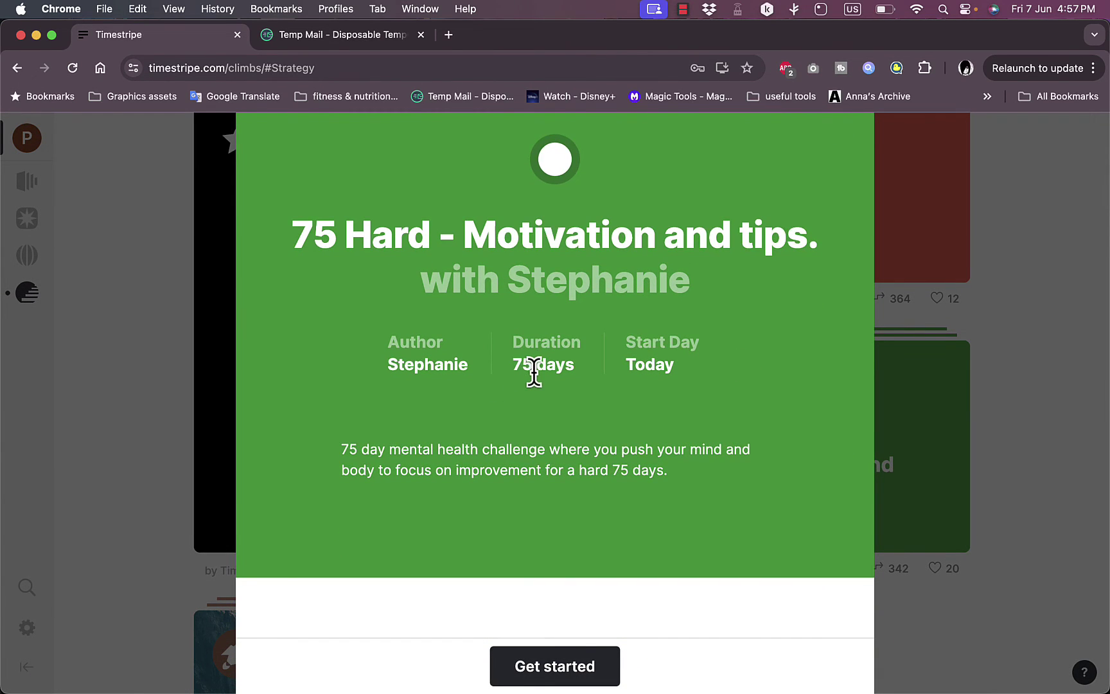
pyautogui.scroll(-10, 632, 355)
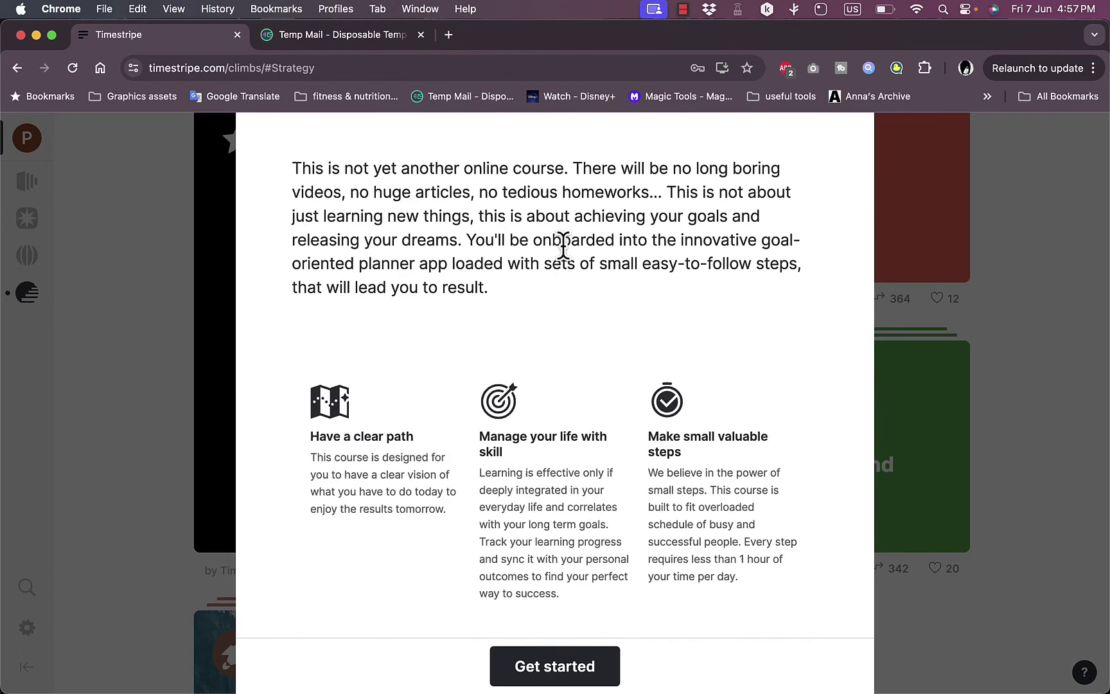
pyautogui.scroll(10, 562, 246)
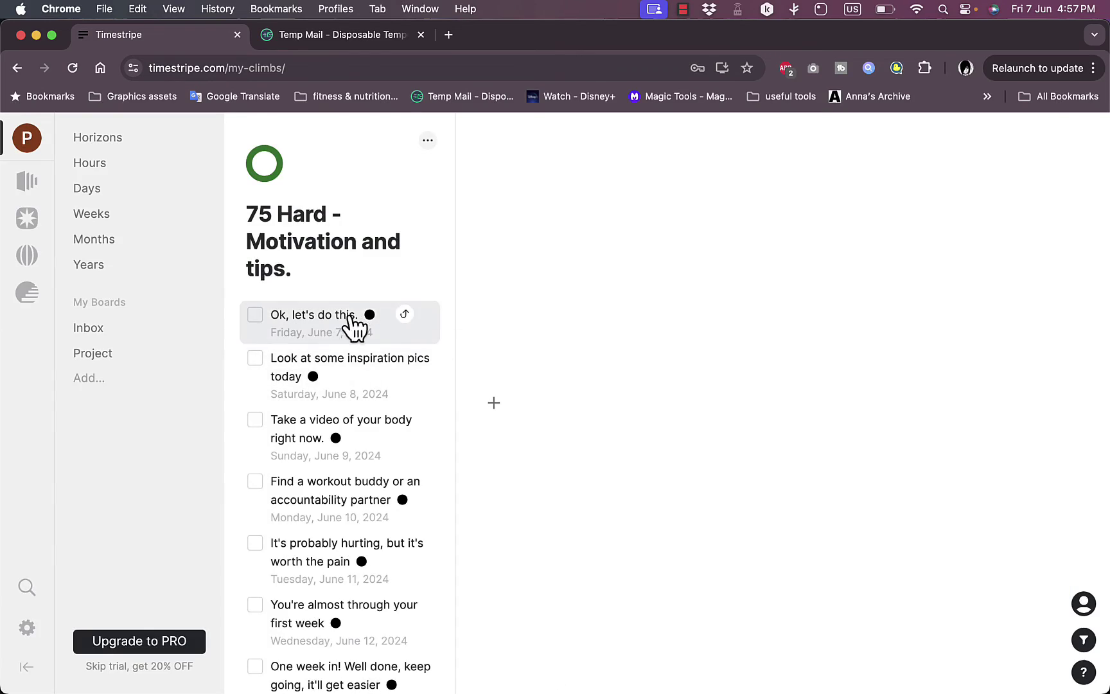
pyautogui.scroll(-20, 352, 321)
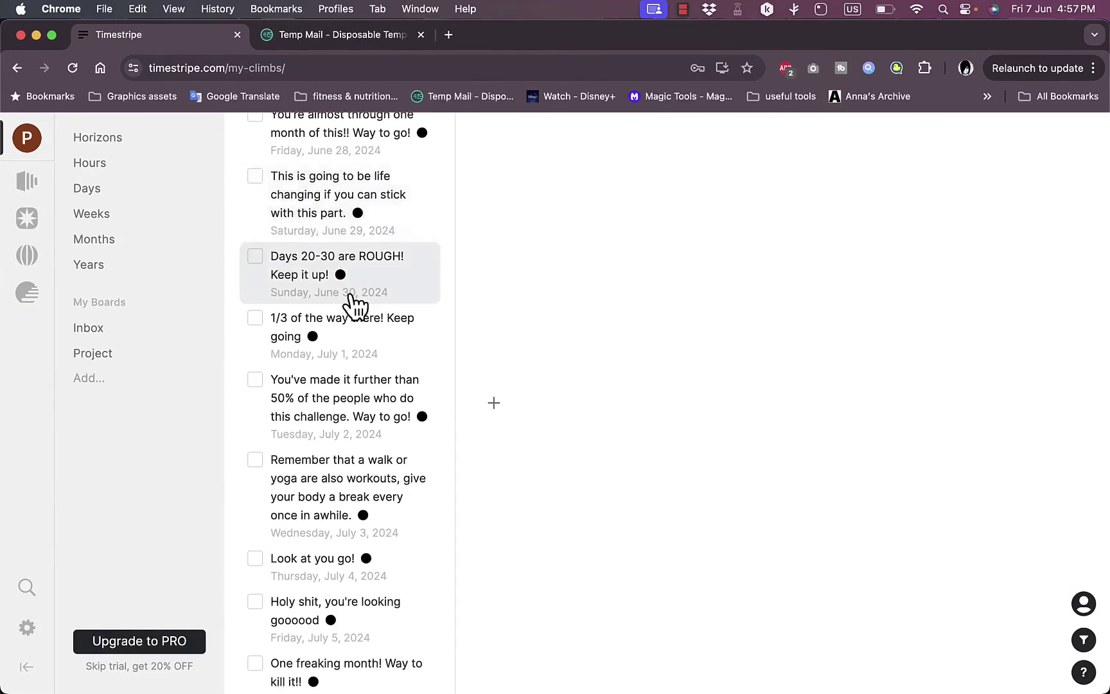
pyautogui.scroll(-20, 353, 305)
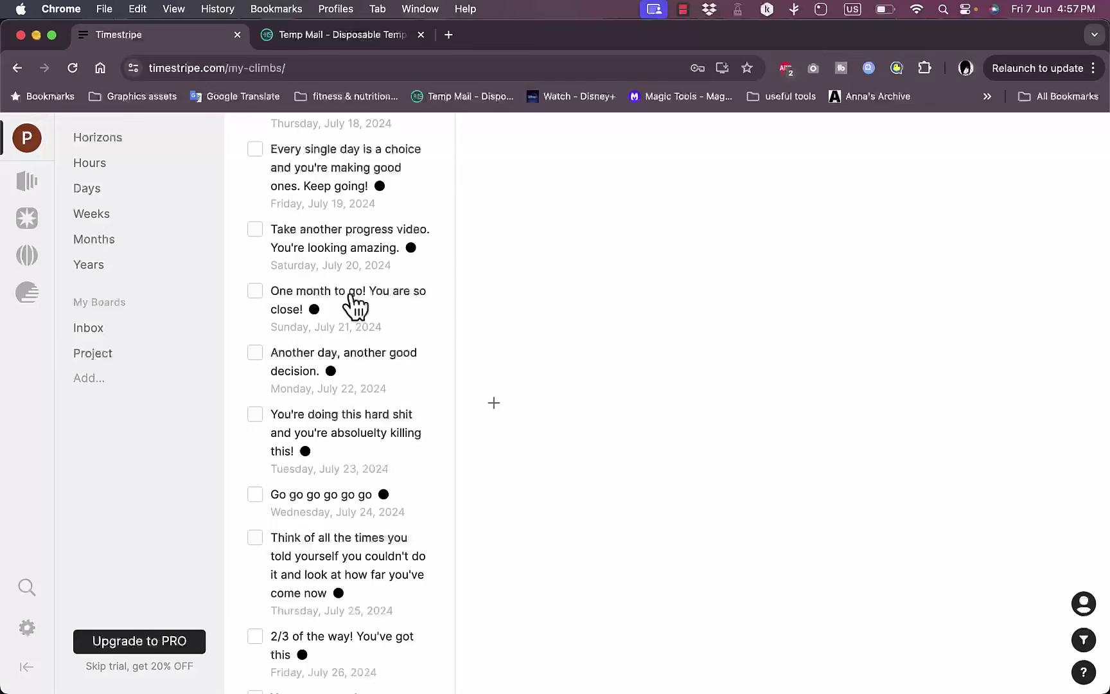
pyautogui.scroll(20, 354, 305)
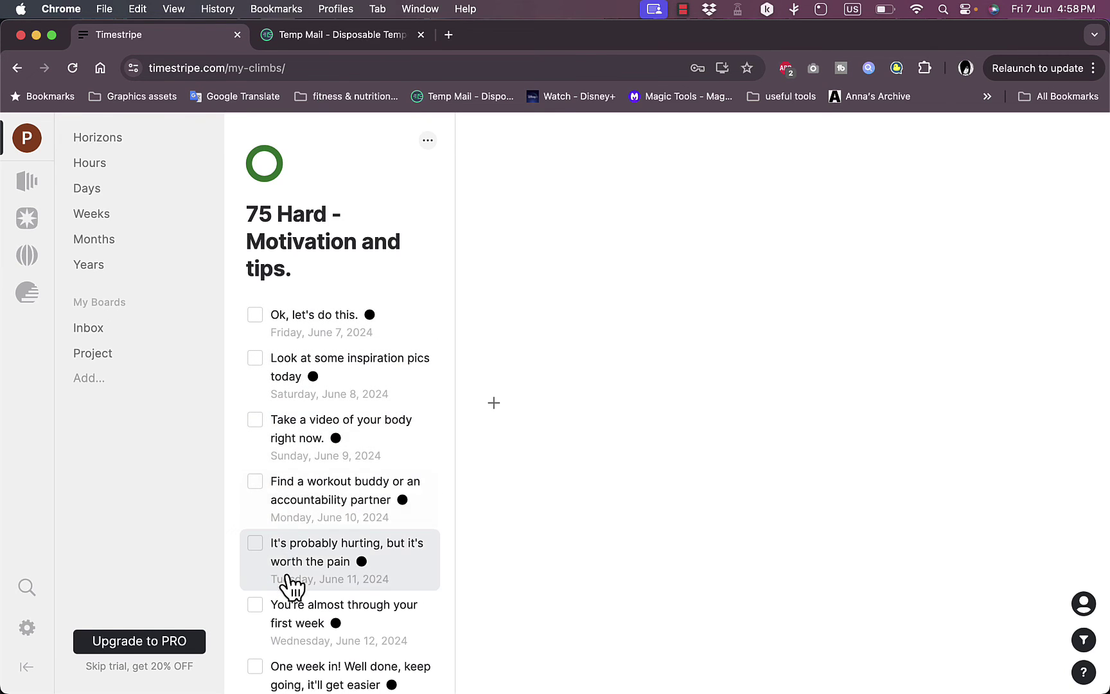
# Mark the 'Ok, let's do this.' step of 75 Hard as done.
pyautogui.click(313, 328)
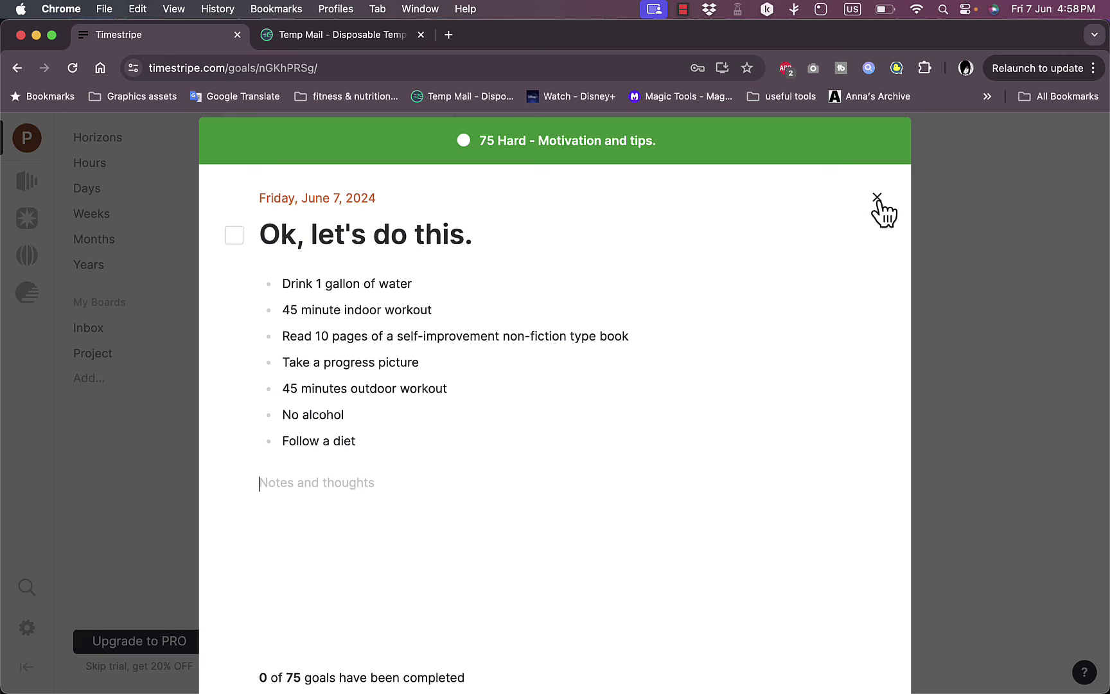
pyautogui.click(235, 237)
pyautogui.click(877, 197)
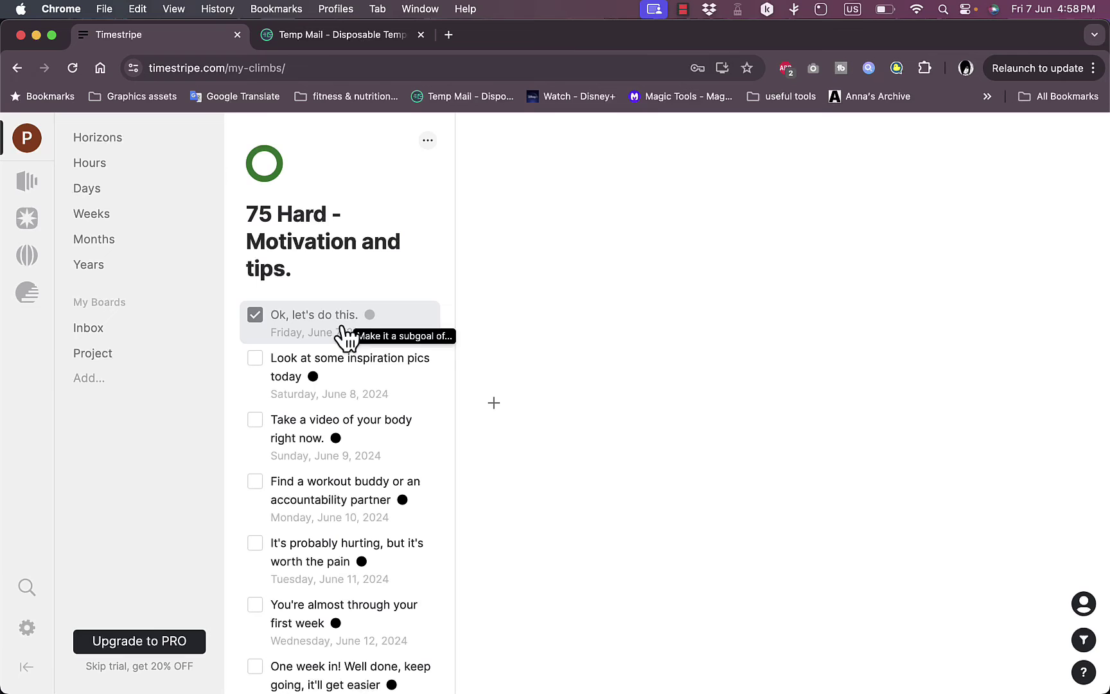
# Look over the 'Look at some inspiration pics today' step and its notes field.
pyautogui.click(324, 373)
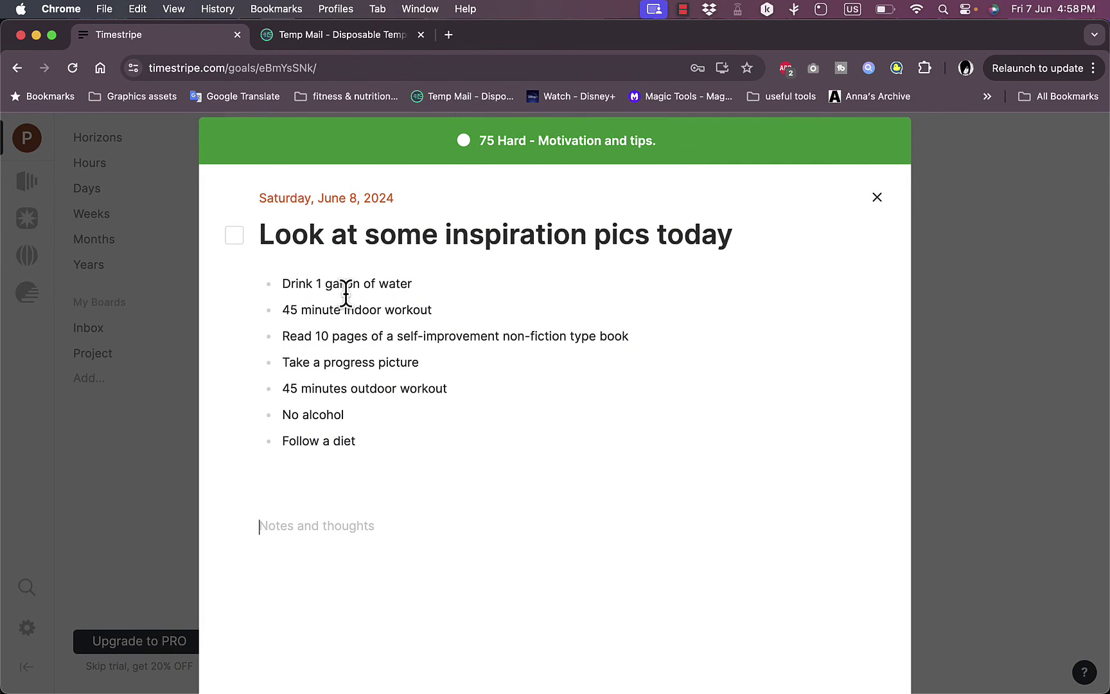
pyautogui.click(876, 196)
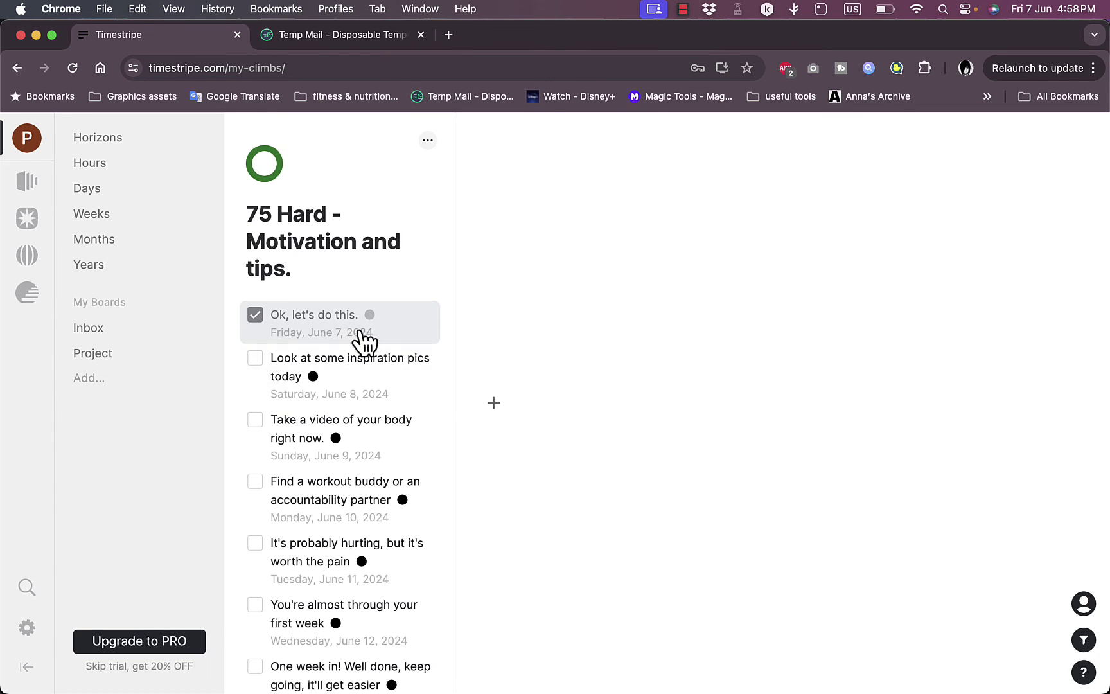
pyautogui.click(331, 366)
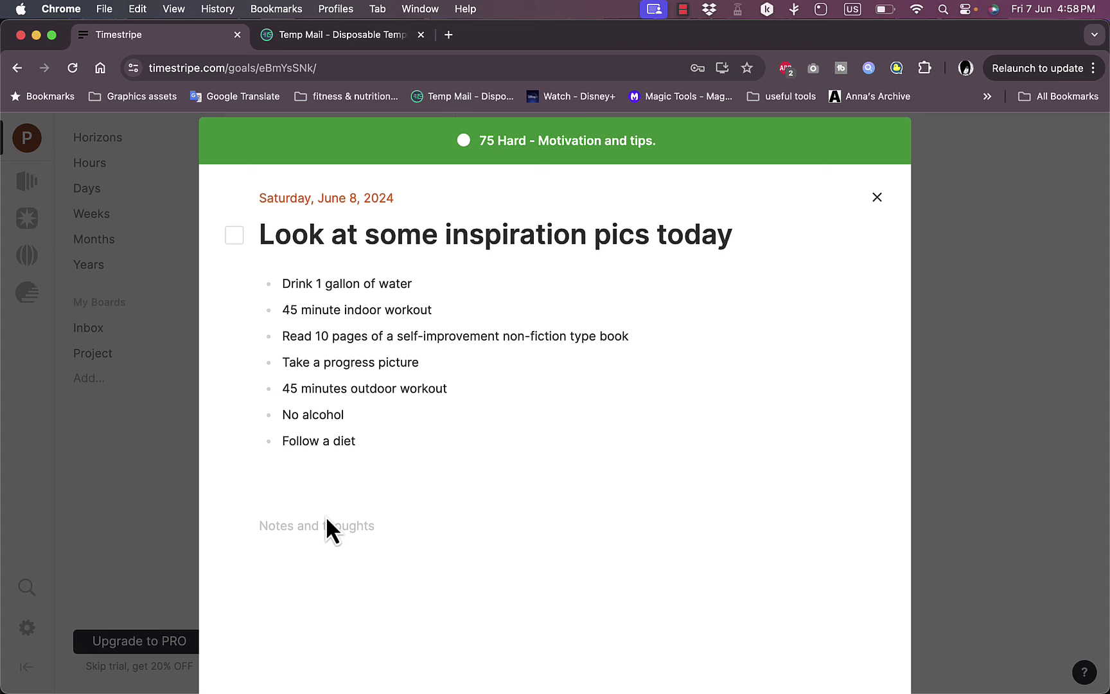
pyautogui.click(330, 524)
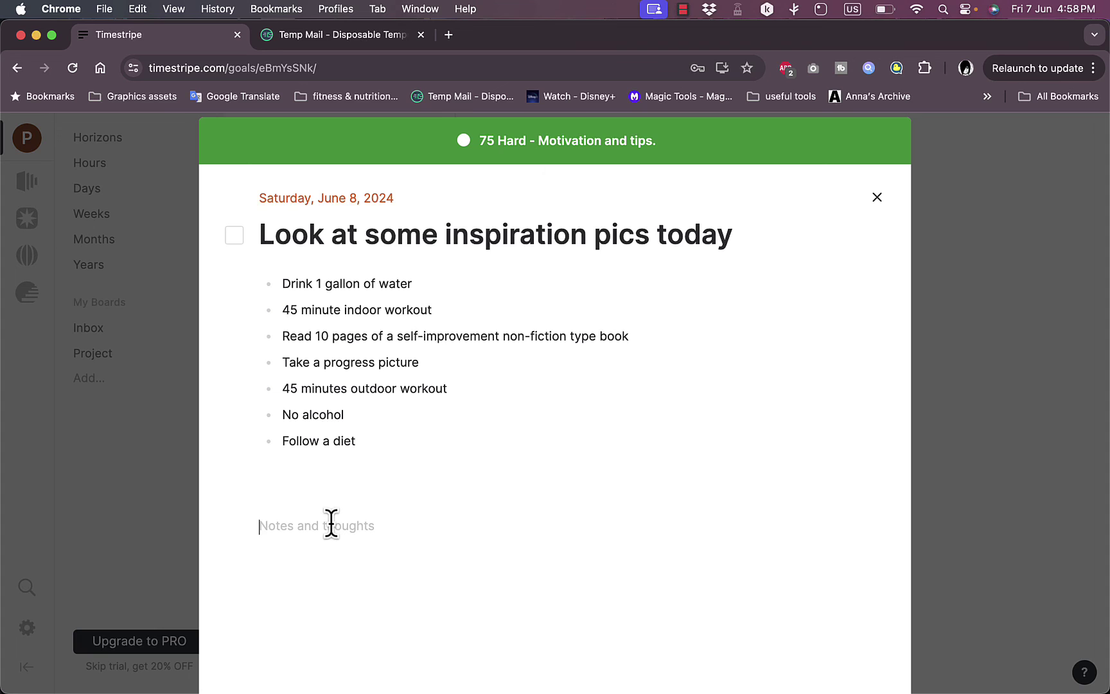
pyautogui.click(877, 197)
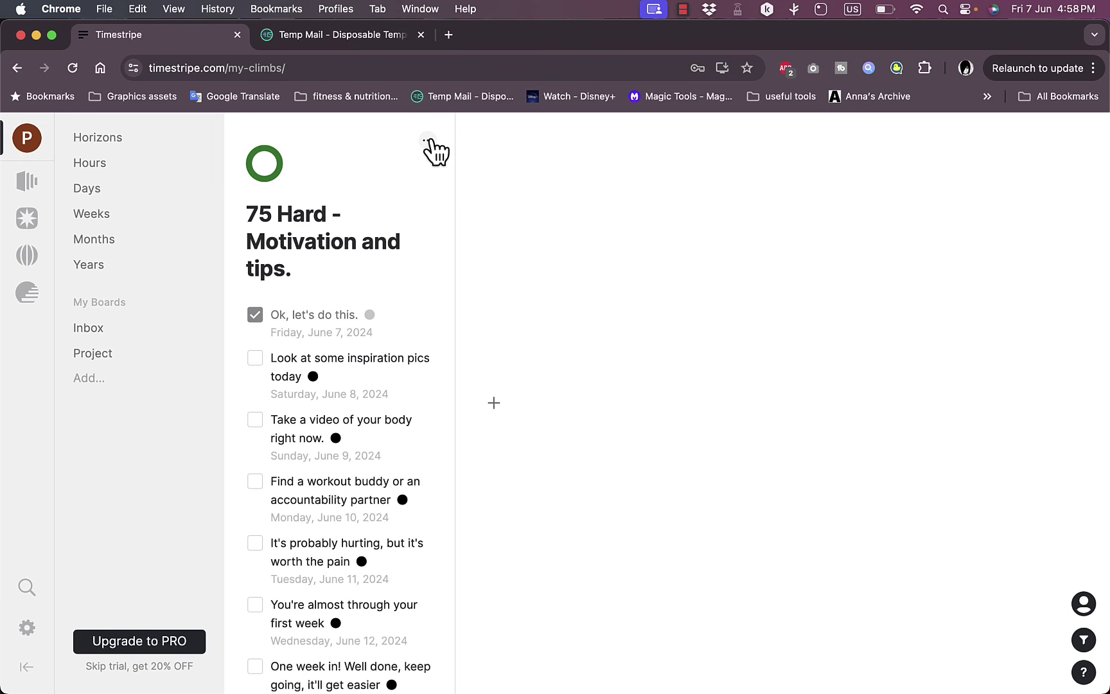
# Go from Horizons to the Climbs catalogue and scroll through it.
pyautogui.click(27, 148)
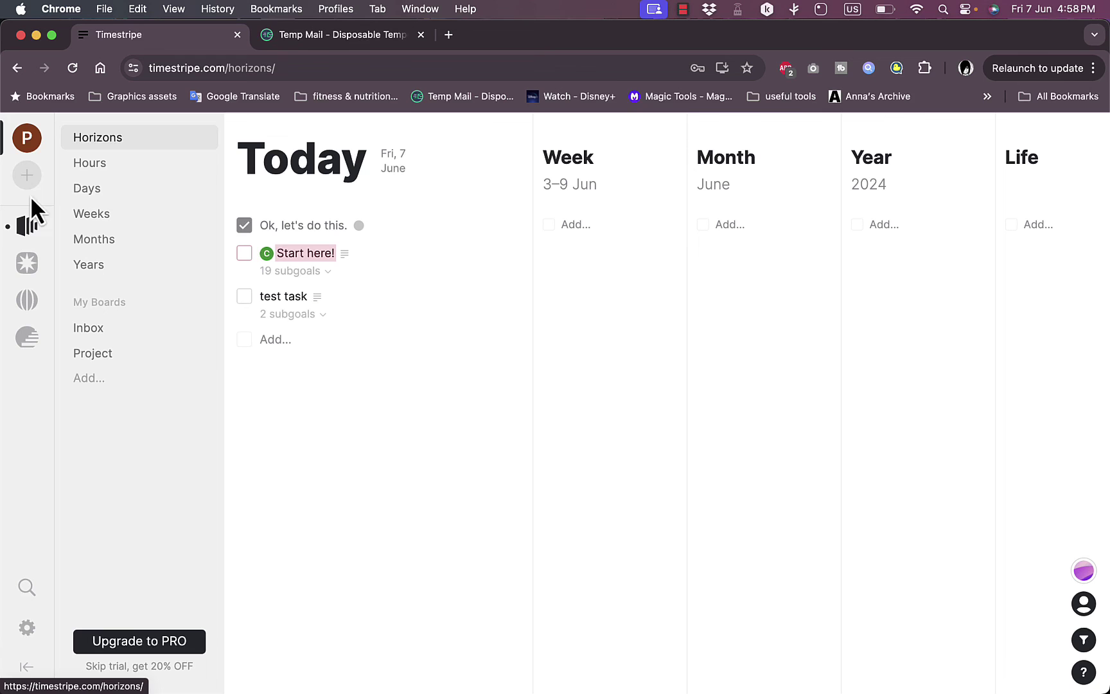
pyautogui.click(29, 339)
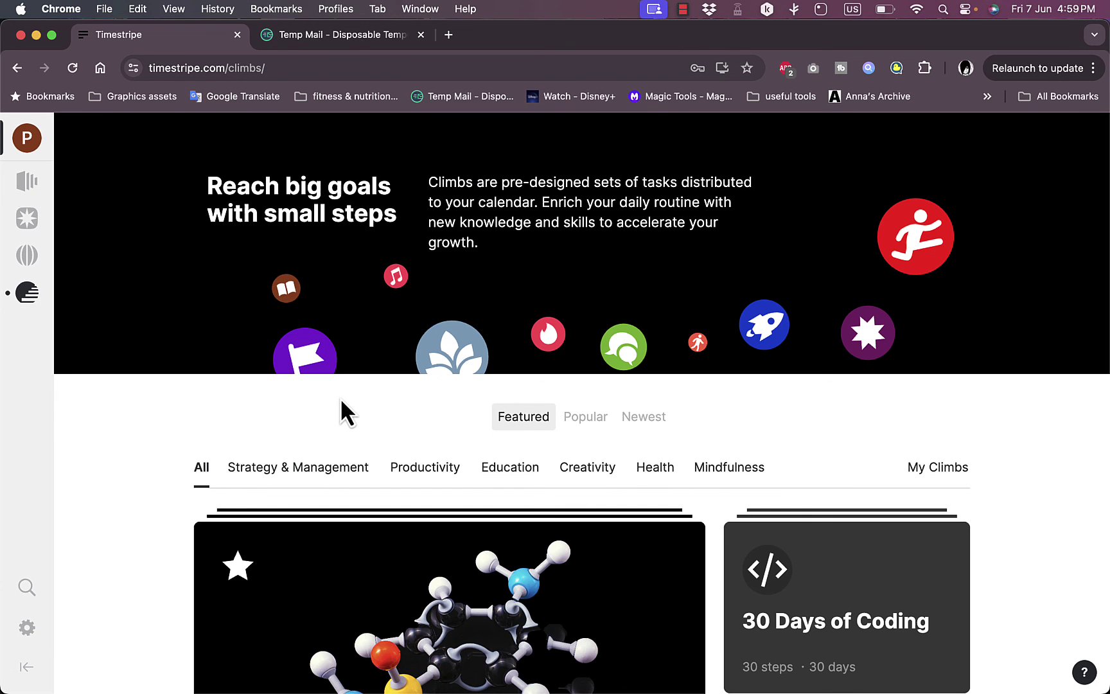
pyautogui.scroll(-5, 340, 404)
pyautogui.scroll(-10, 340, 409)
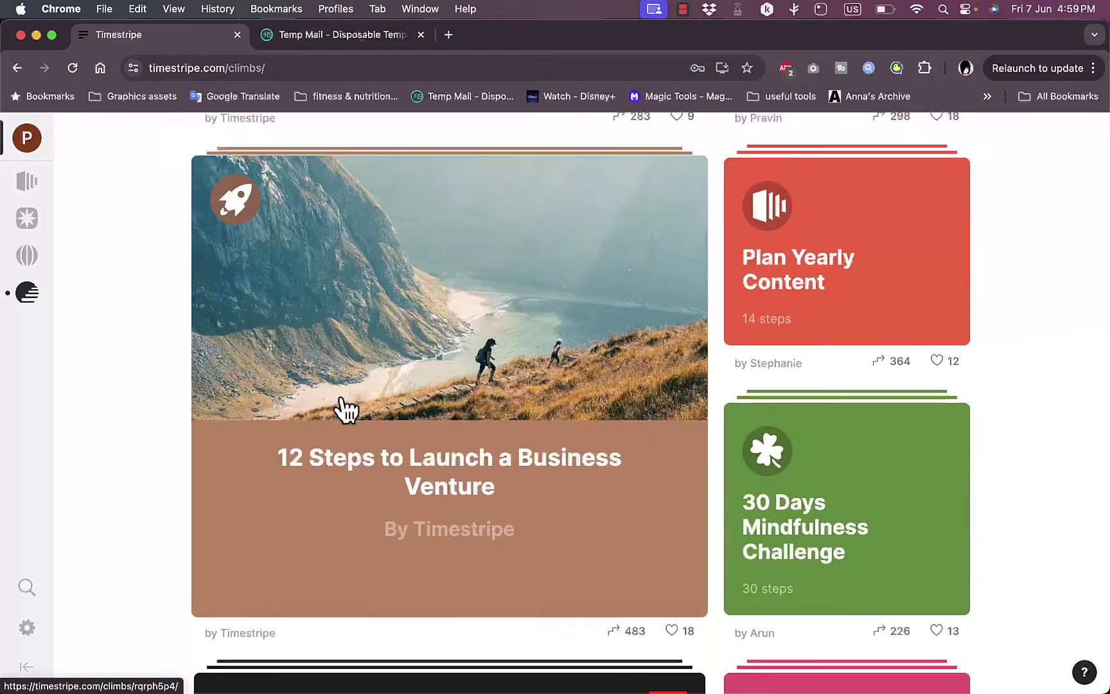
pyautogui.scroll(15, 340, 408)
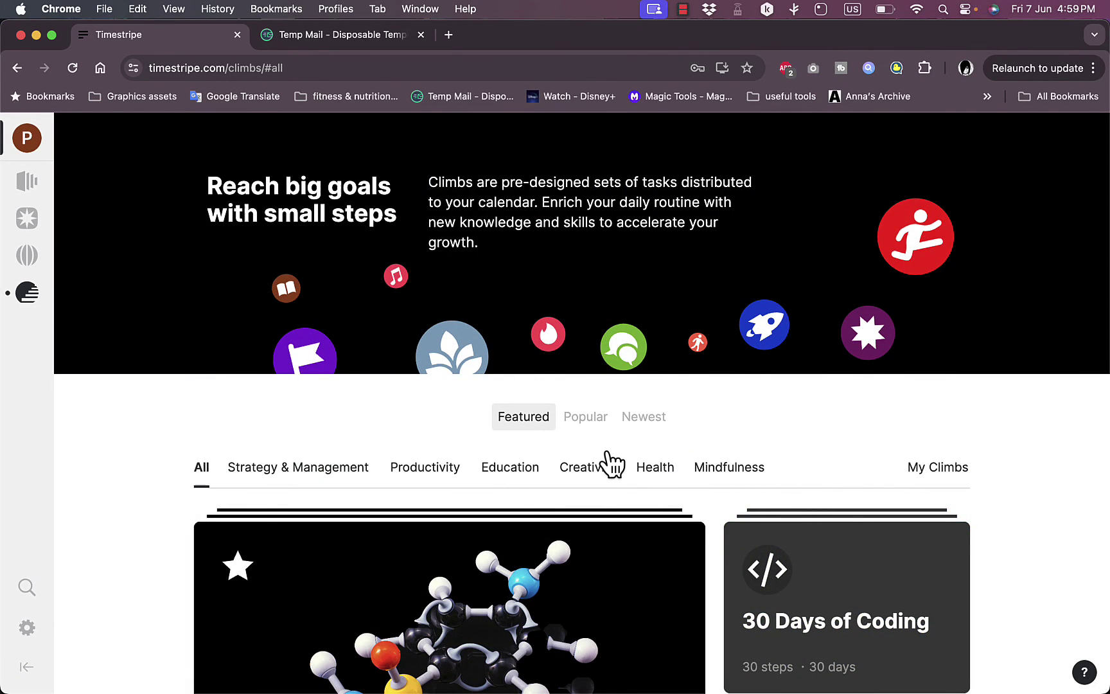
# Check My Climbs, switch back to All, then filter to Strategy & Management.
pyautogui.click(923, 488)
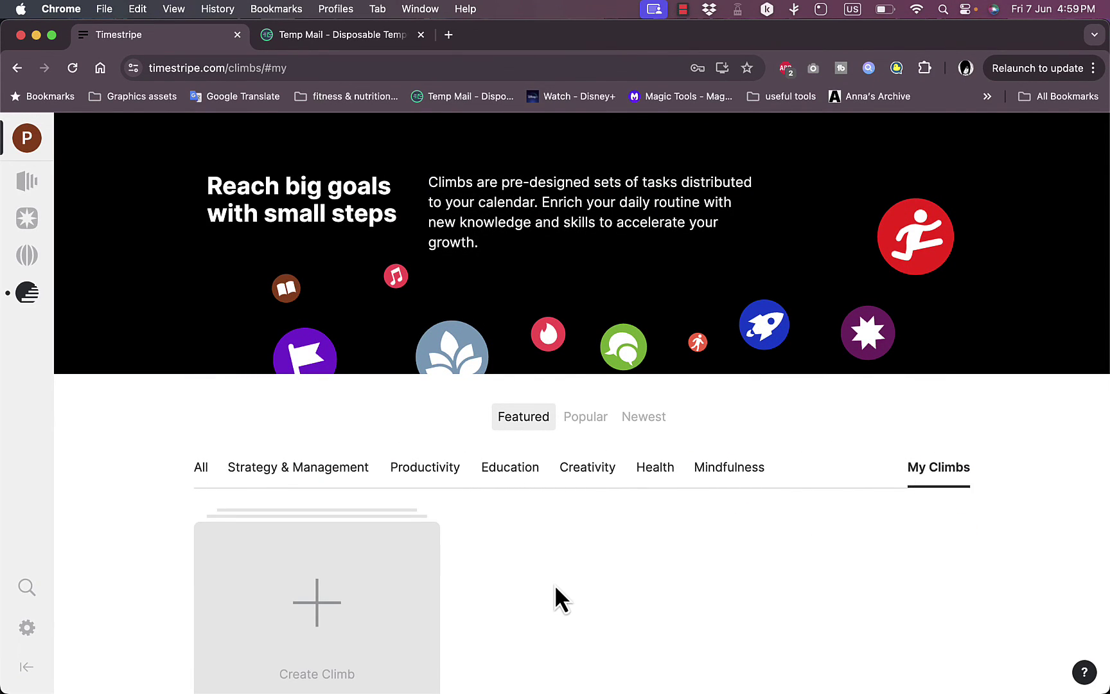
pyautogui.scroll(-2, 555, 587)
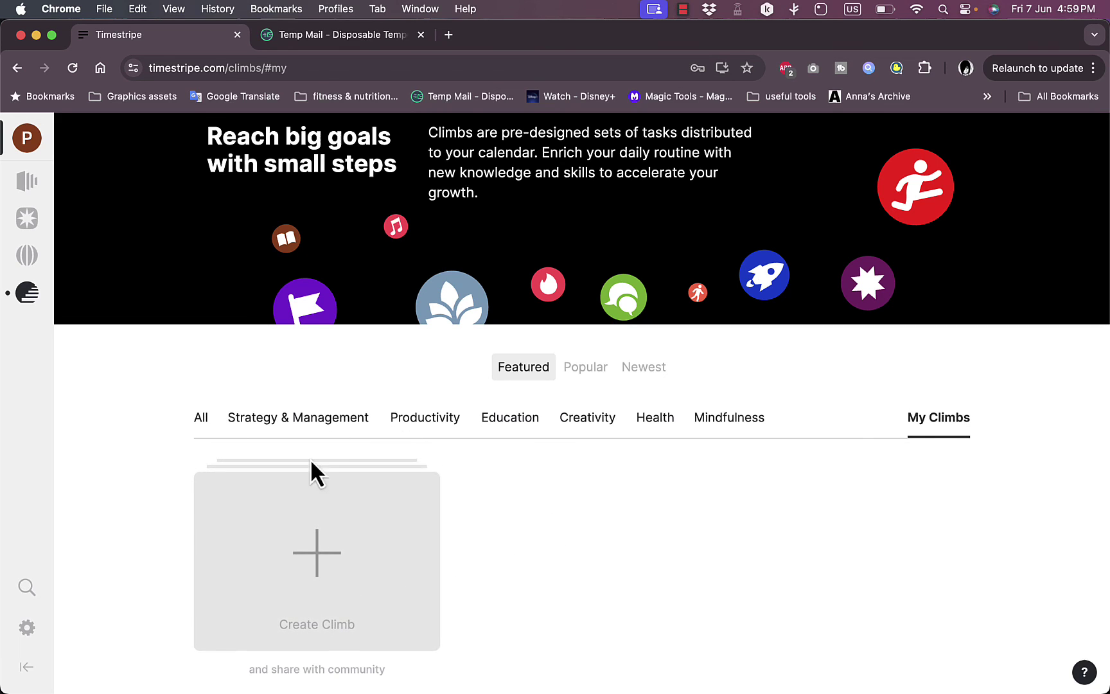
pyautogui.click(203, 419)
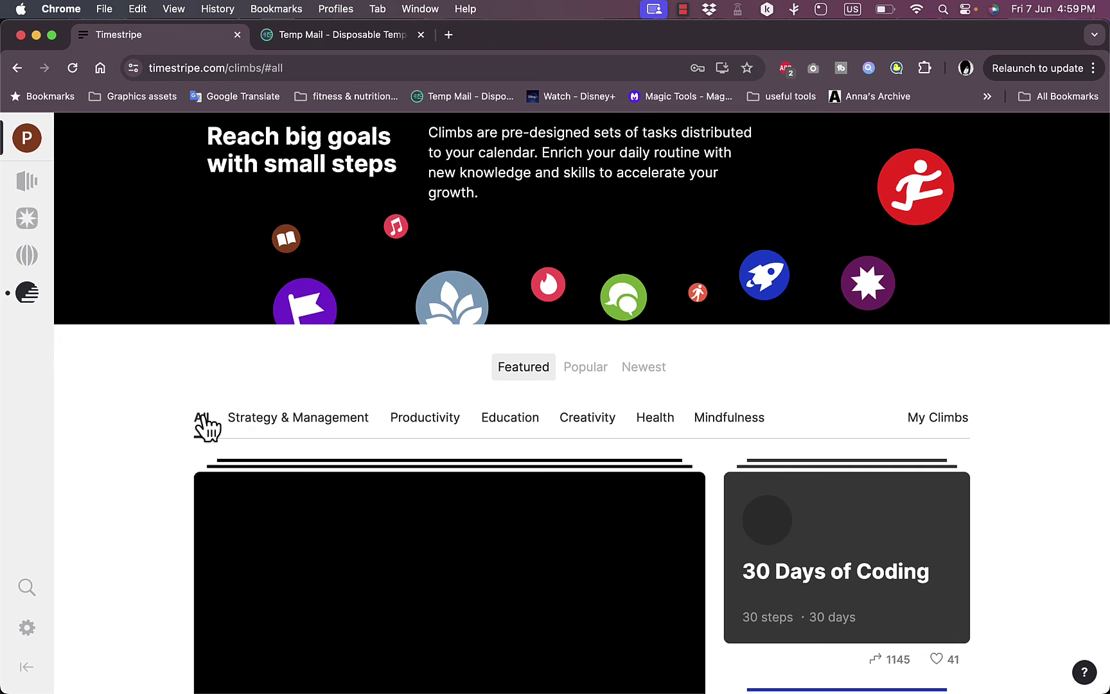
pyautogui.scroll(-2, 292, 391)
pyautogui.click(319, 361)
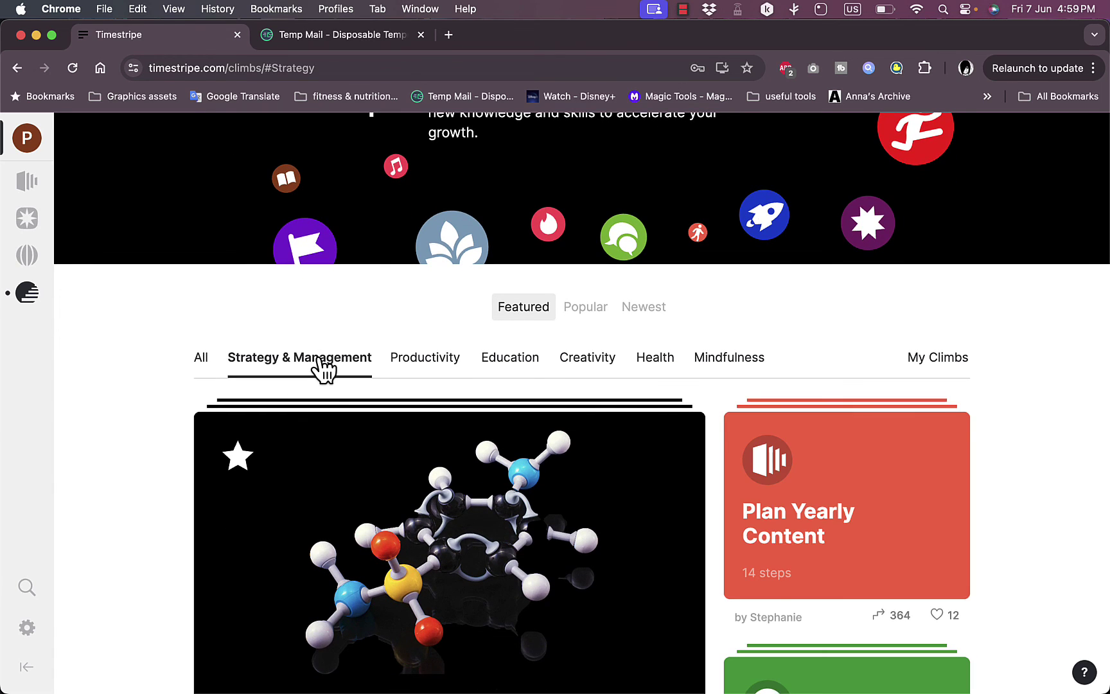
pyautogui.scroll(-5, 701, 436)
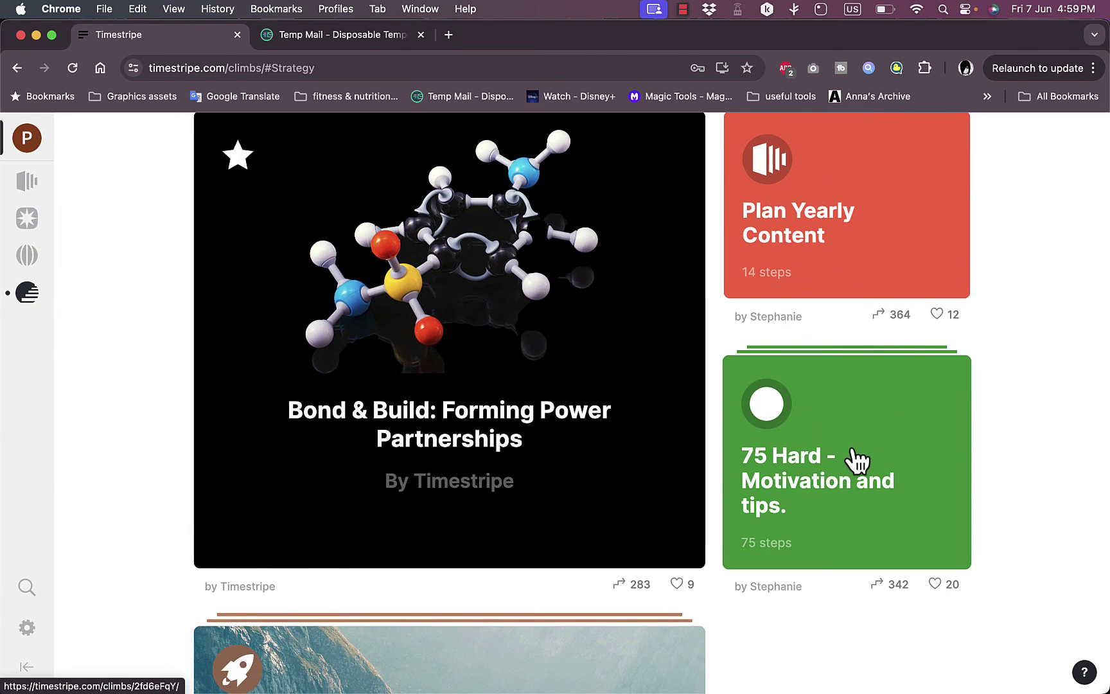
pyautogui.scroll(5, 276, 372)
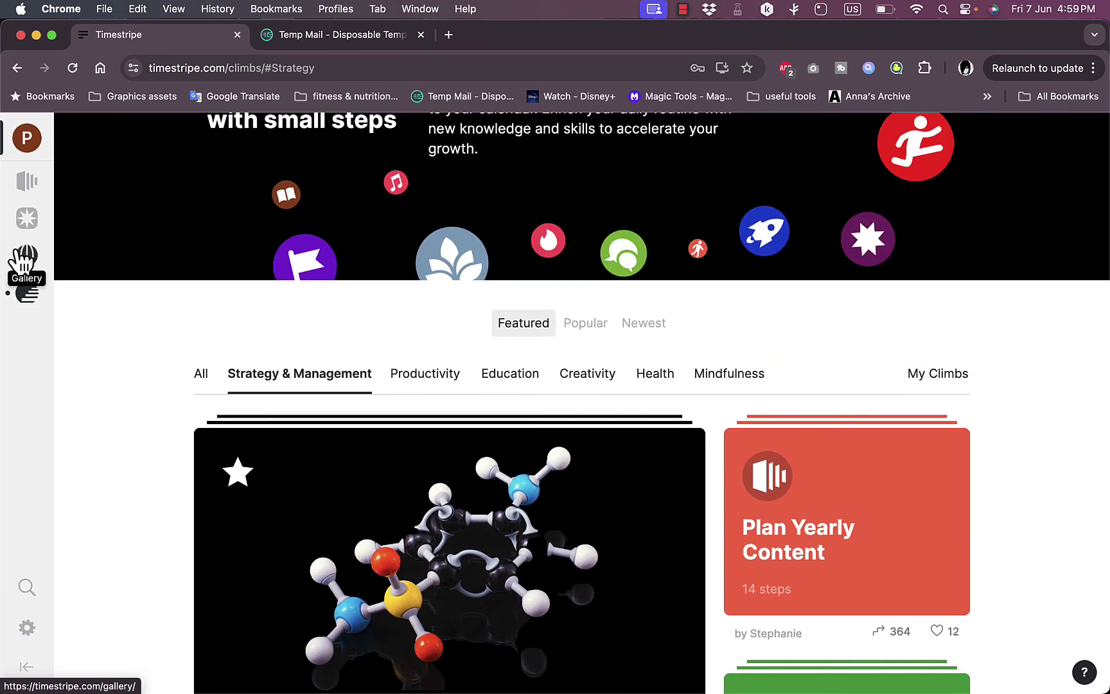
# Glance at the Gallery and Insights score, then reopen the Project board from Horizons.
pyautogui.click(25, 258)
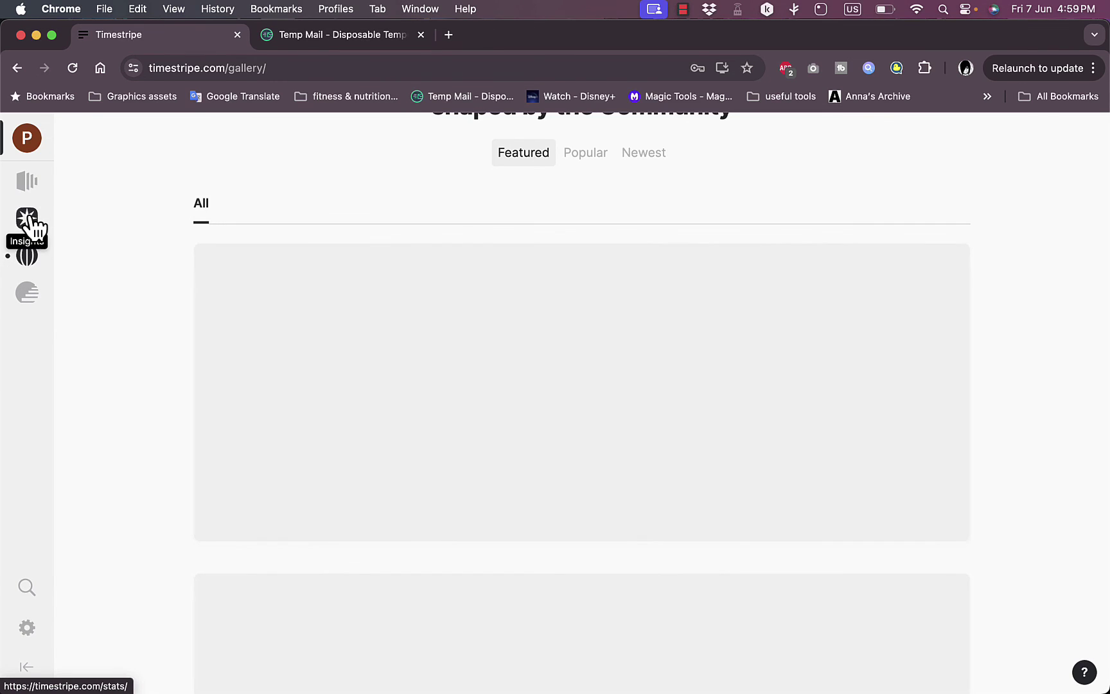
pyautogui.click(31, 222)
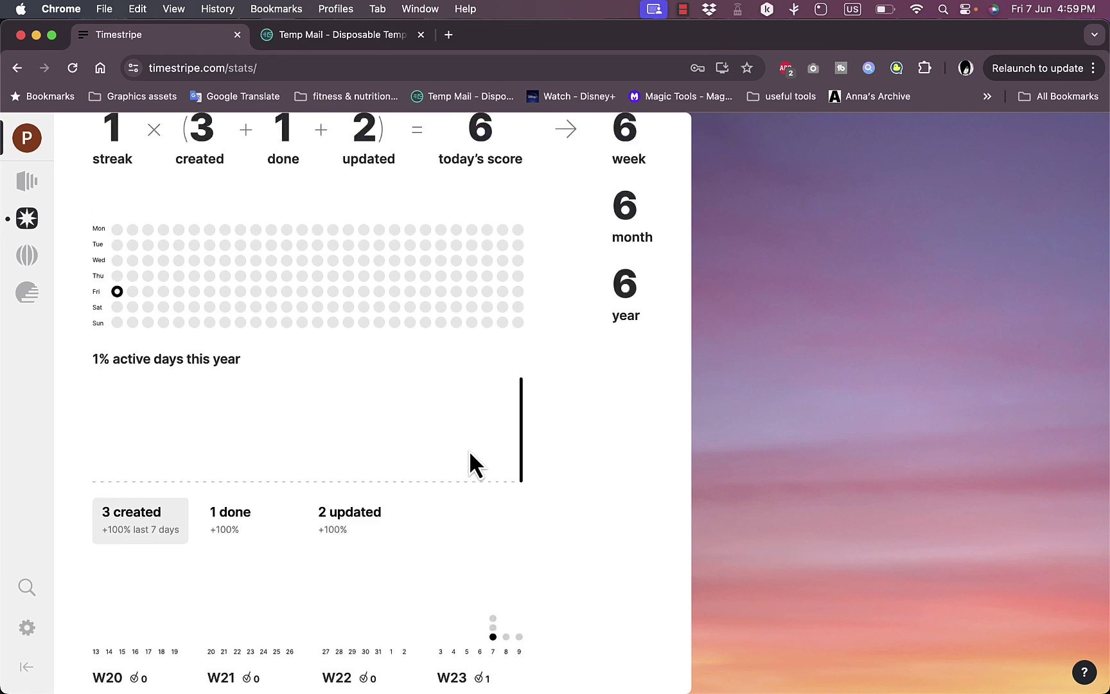
pyautogui.scroll(2, 470, 453)
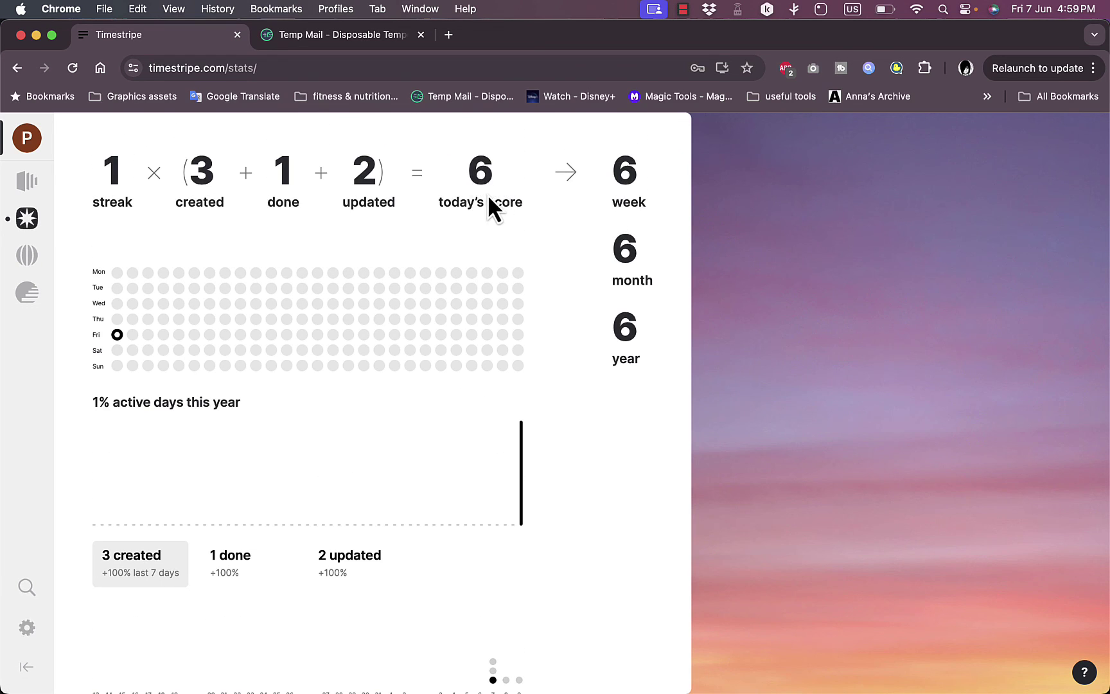
pyautogui.scroll(-10, 488, 194)
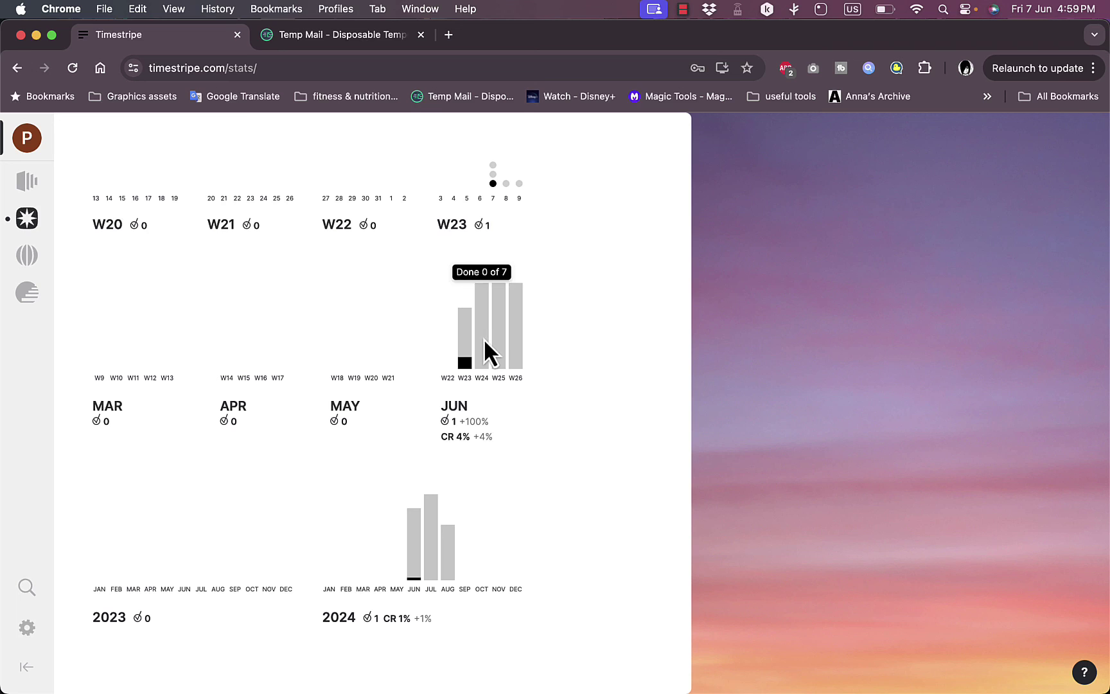
pyautogui.click(25, 185)
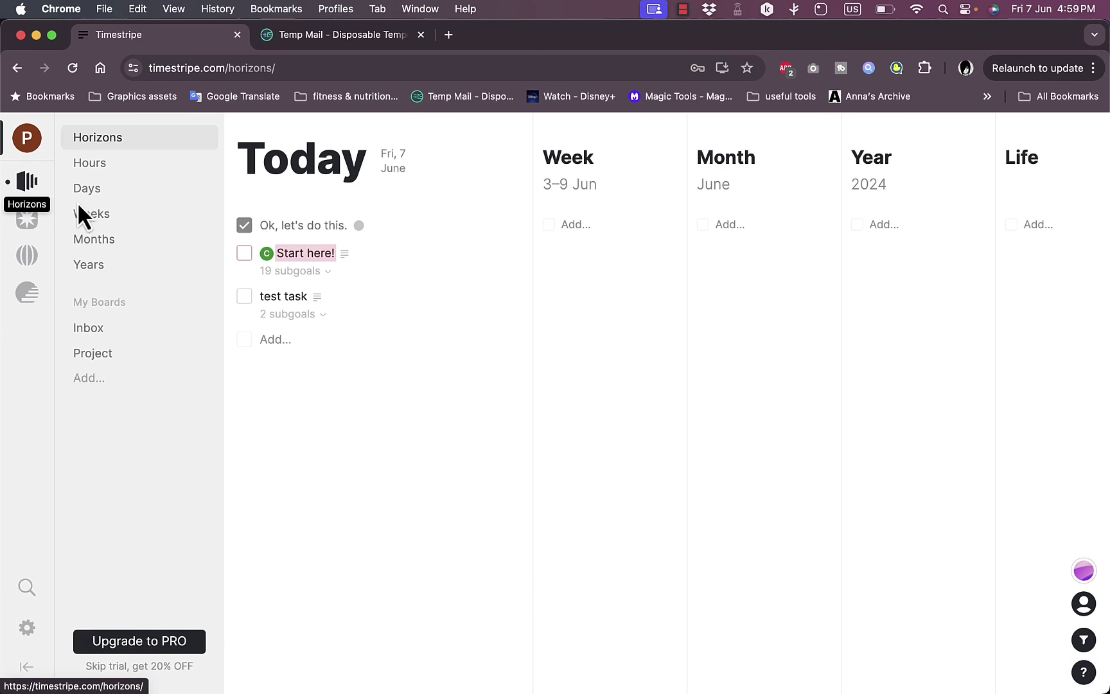
pyautogui.click(110, 359)
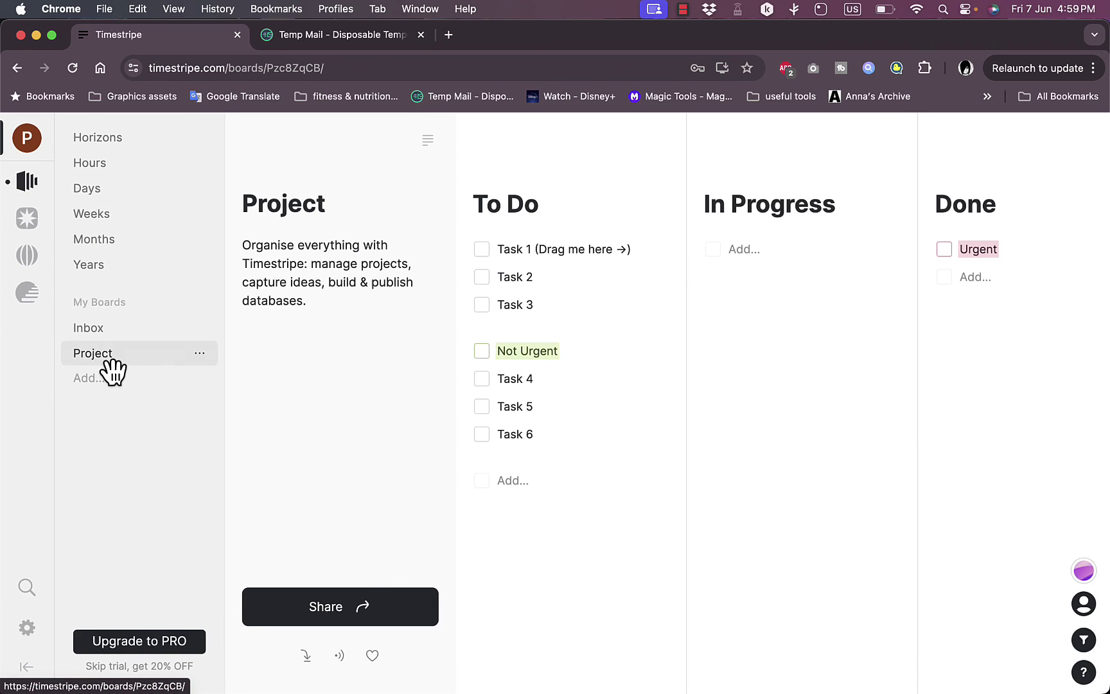